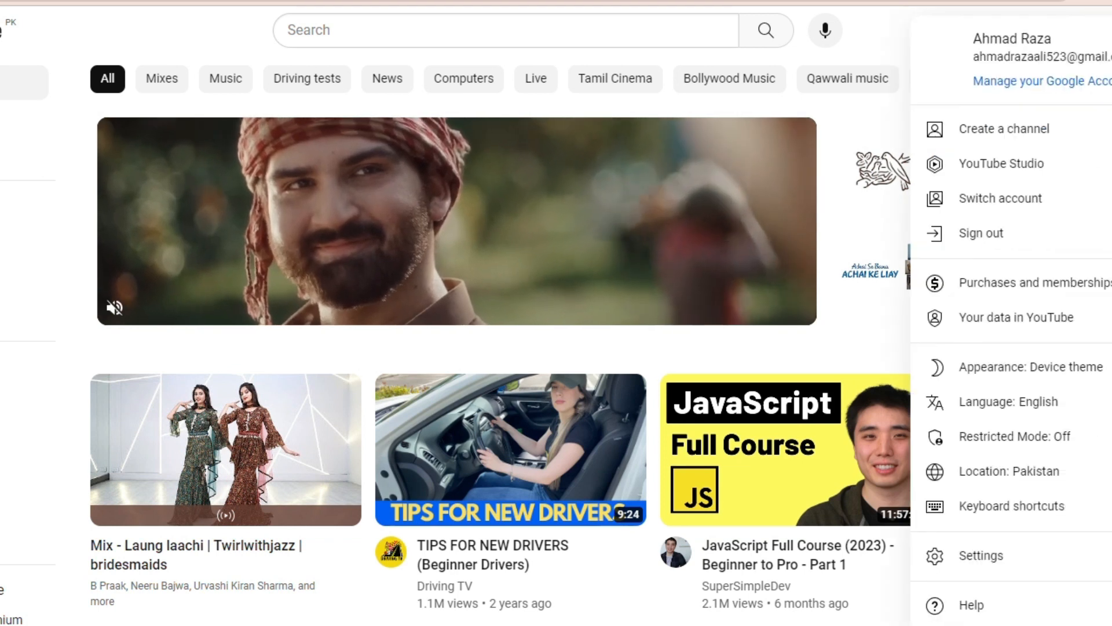
Create a YouTube channel with the name "Only Right Way"
{"action": "left_click", "coordinate": [1036, 131]}
{"action": "double_click", "coordinate": [490, 395]}
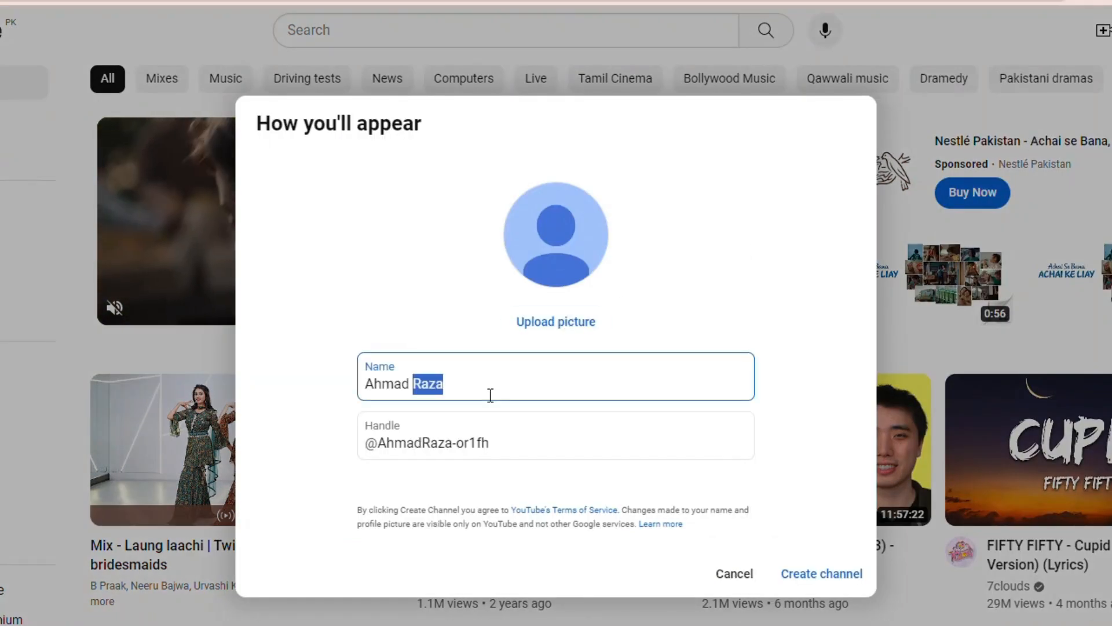
{"action": "triple_click", "coordinate": [490, 396]}
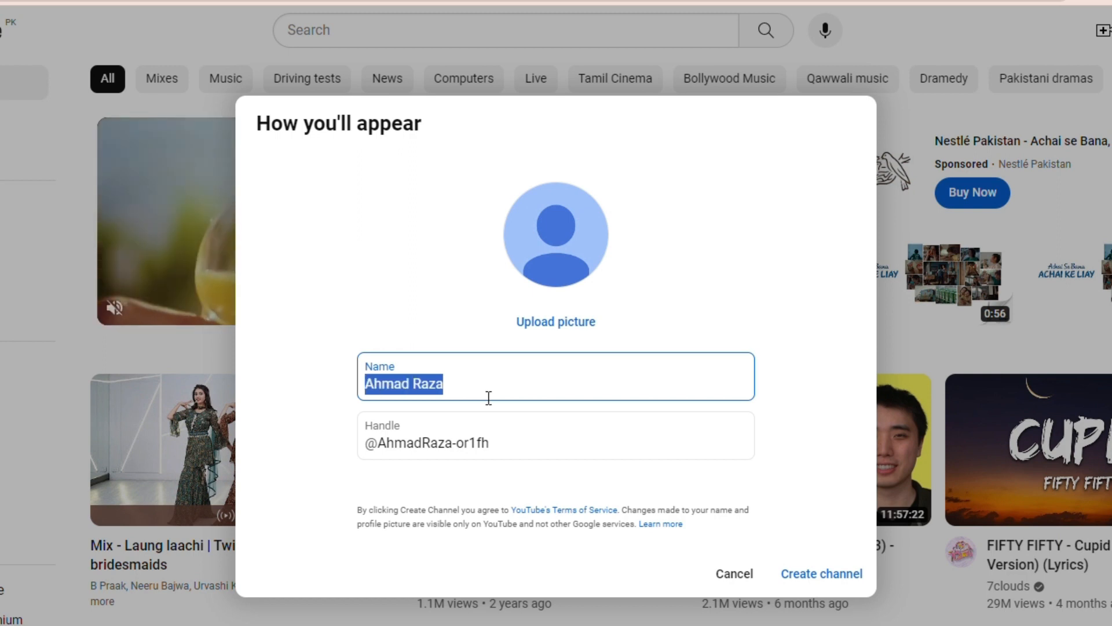
{"action": "key", "text": "BackSpace"}
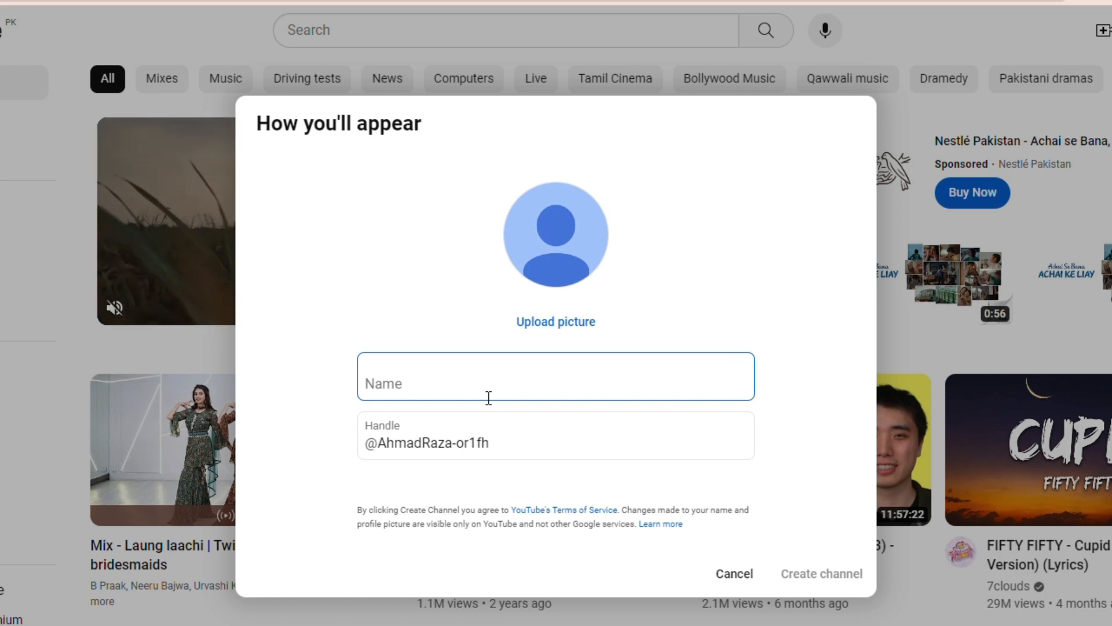
{"action": "type", "text": "Only Right Way"}
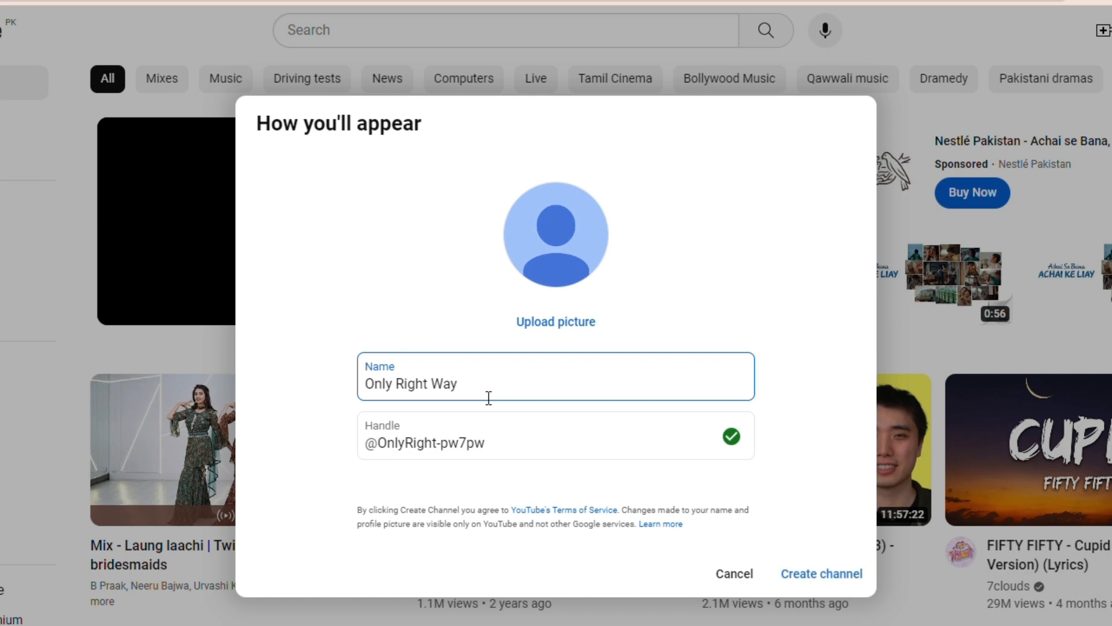
{"action": "left_click", "coordinate": [828, 586]}
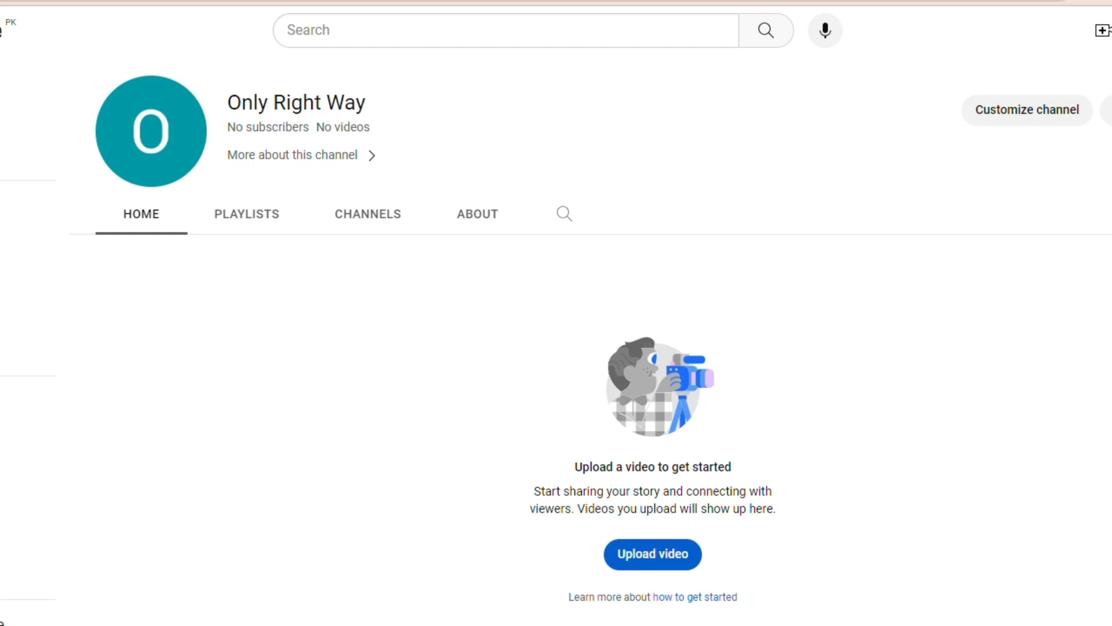
Go to YouTube Studio for the new channel and open its settings
{"action": "left_click", "coordinate": [1111, 30]}
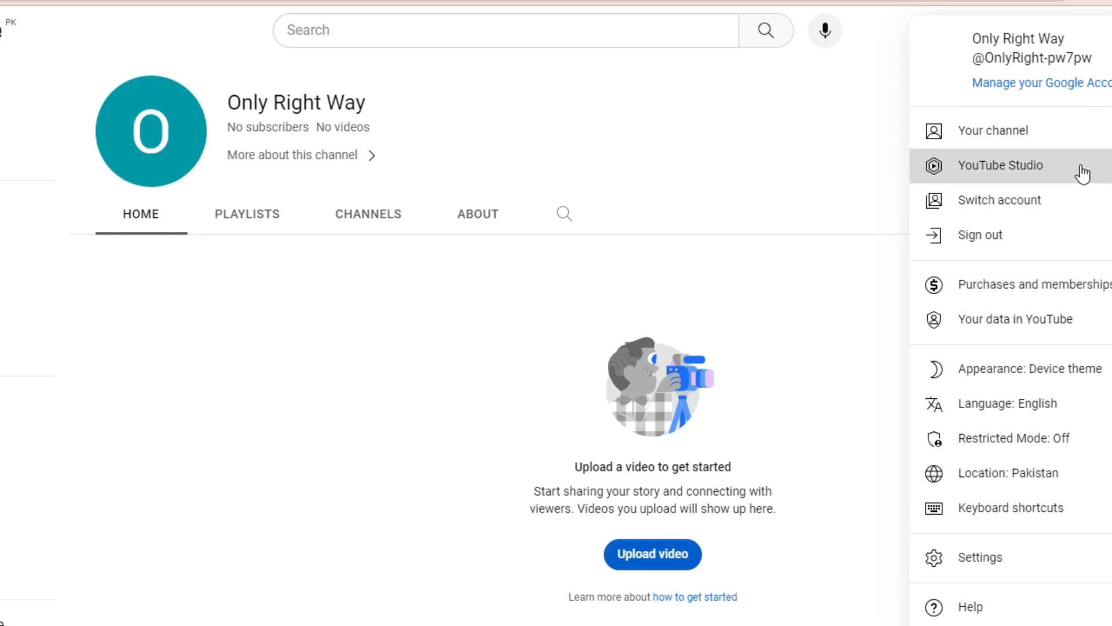
{"action": "left_click", "coordinate": [988, 169]}
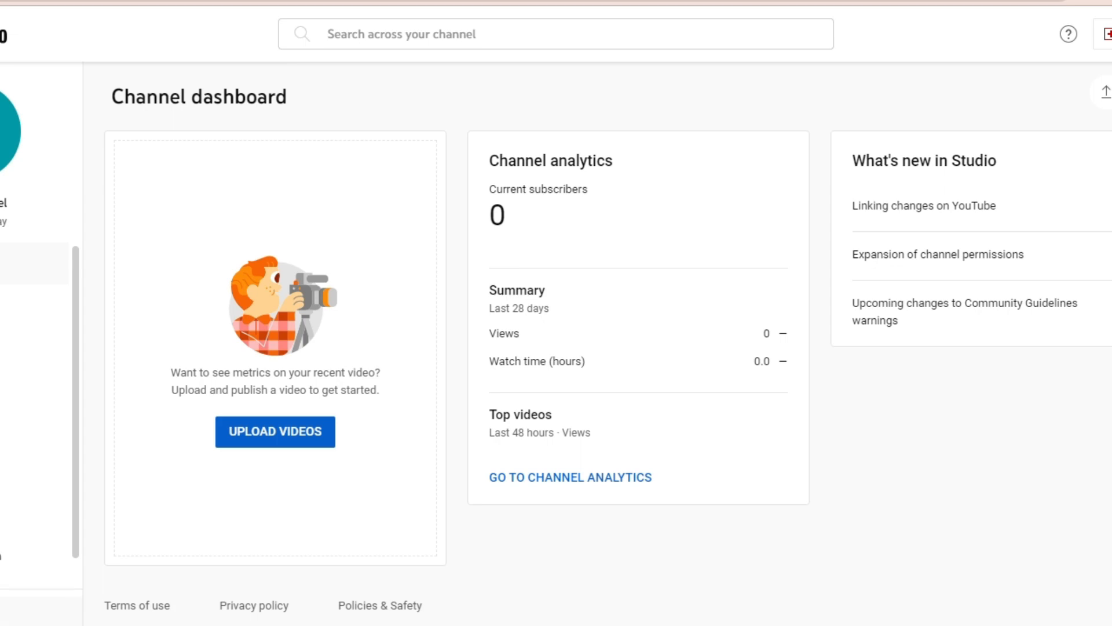
{"action": "left_click", "coordinate": [6, 612]}
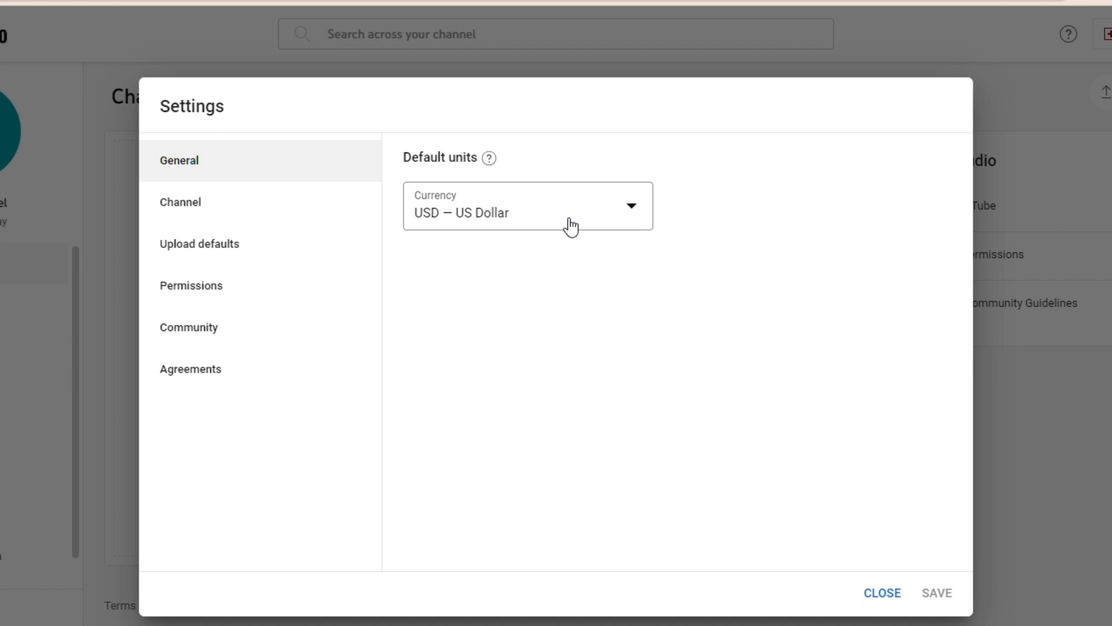
Set the channel's country of residence to Pakistan in its basic info
{"action": "left_click", "coordinate": [219, 198]}
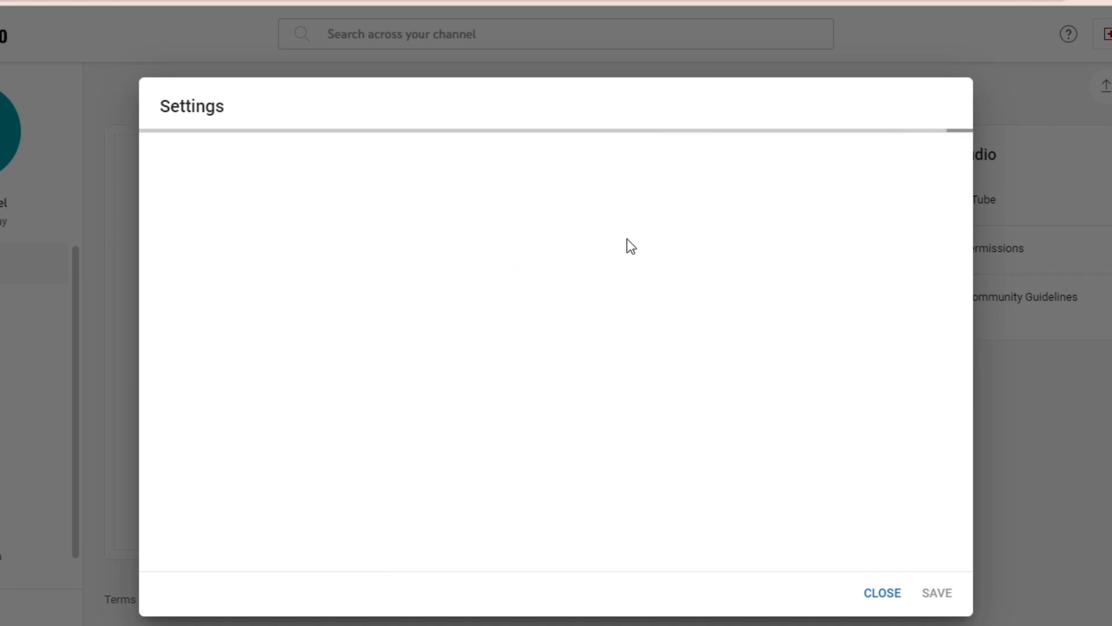
{"action": "scroll", "coordinate": [603, 331], "scroll_direction": "down", "scroll_amount": 2}
{"action": "scroll", "coordinate": [583, 405], "scroll_direction": "down", "scroll_amount": 20}
{"action": "scroll", "coordinate": [584, 410], "scroll_direction": "up", "scroll_amount": 3}
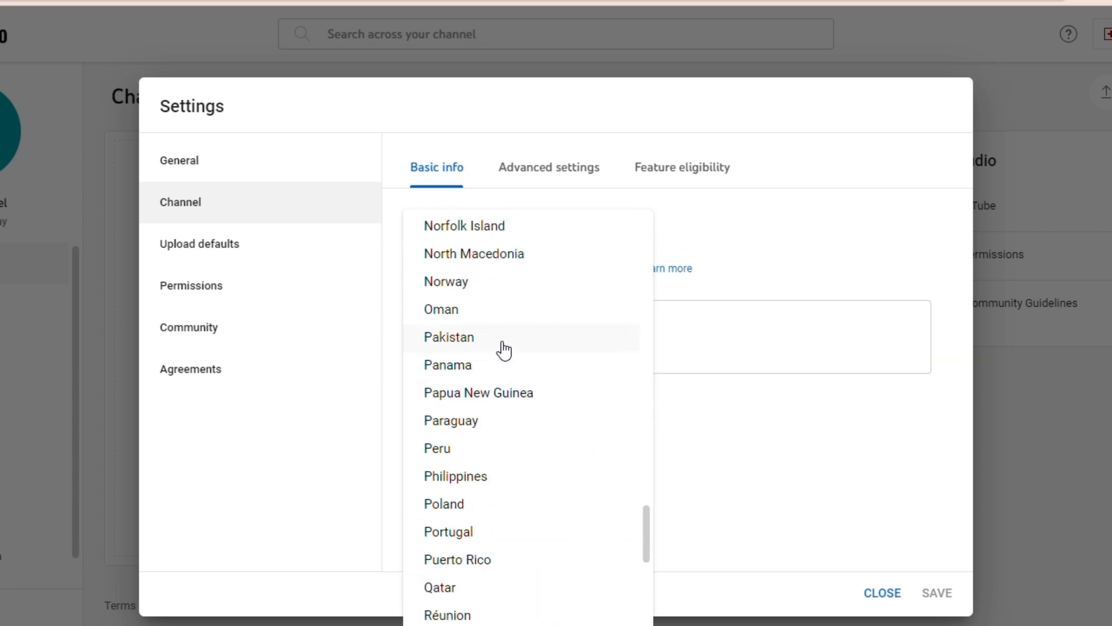
{"action": "left_click", "coordinate": [503, 347]}
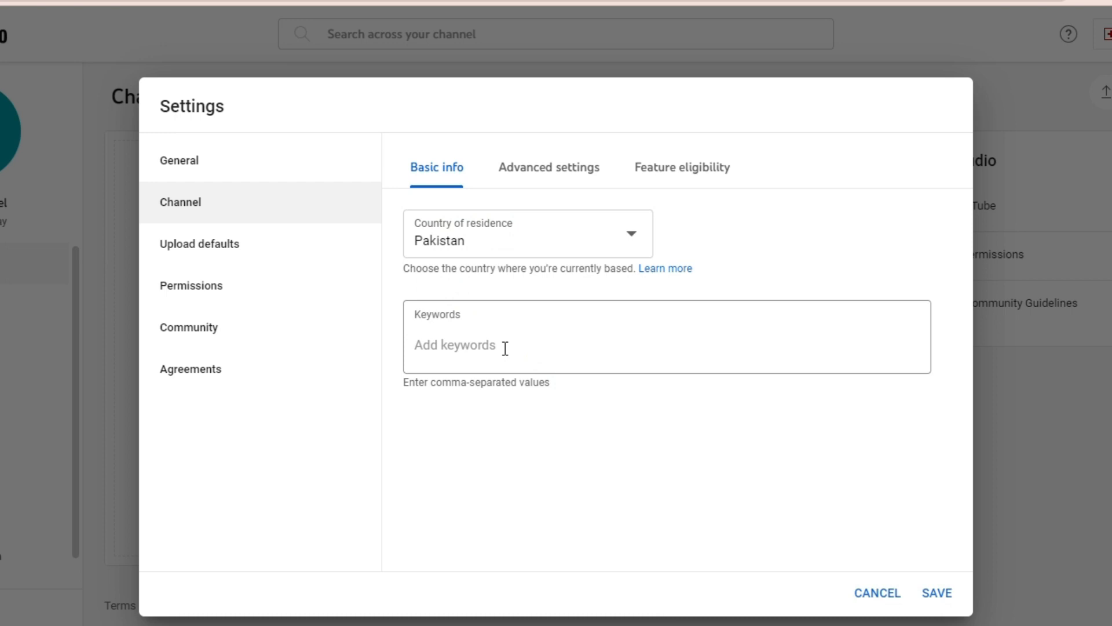
Add "Only Right Way" as a channel keyword
{"action": "left_click", "coordinate": [507, 350]}
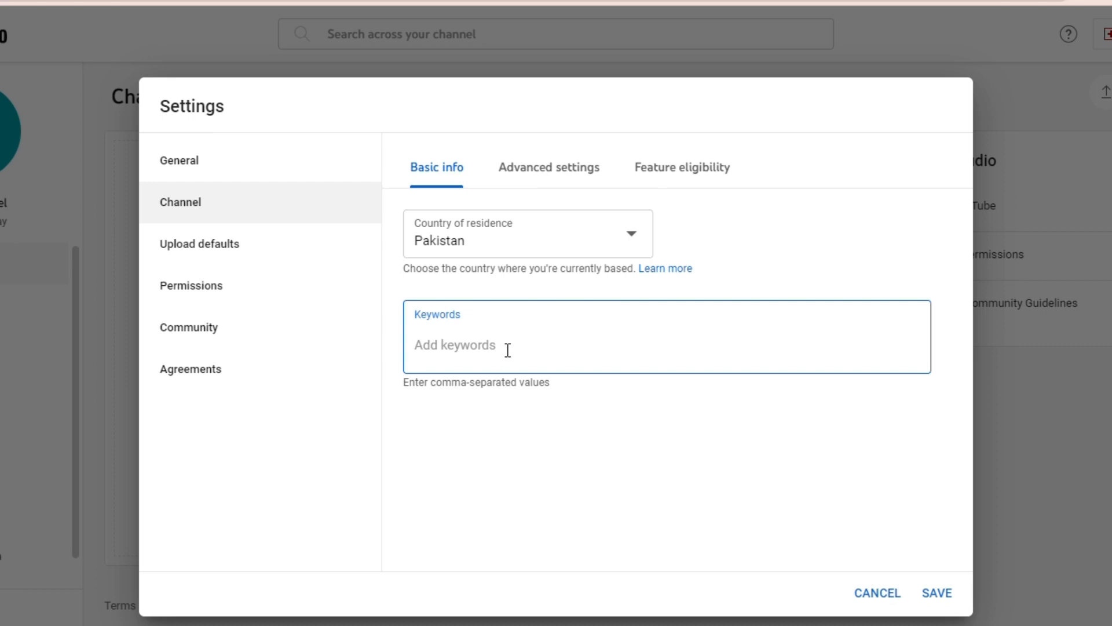
{"action": "type", "text": "Only Right Way"}
{"action": "key", "text": "Return"}
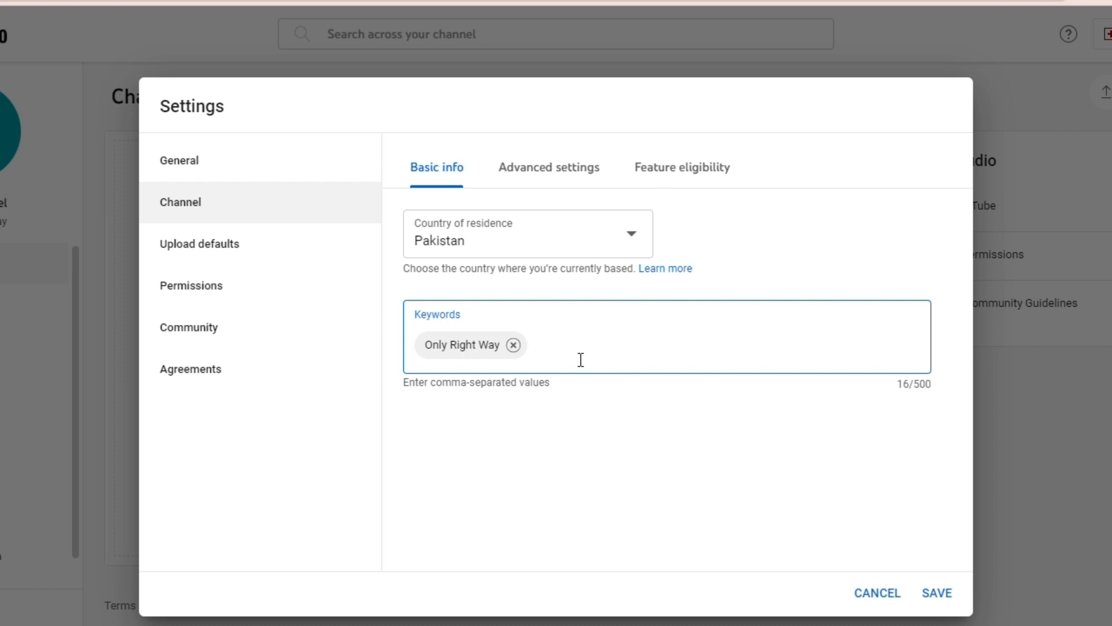
In the channel's advanced settings, choose to review the made-for-kids setting for every video, and look over the captions, ads and clips options
{"action": "left_click", "coordinate": [549, 168]}
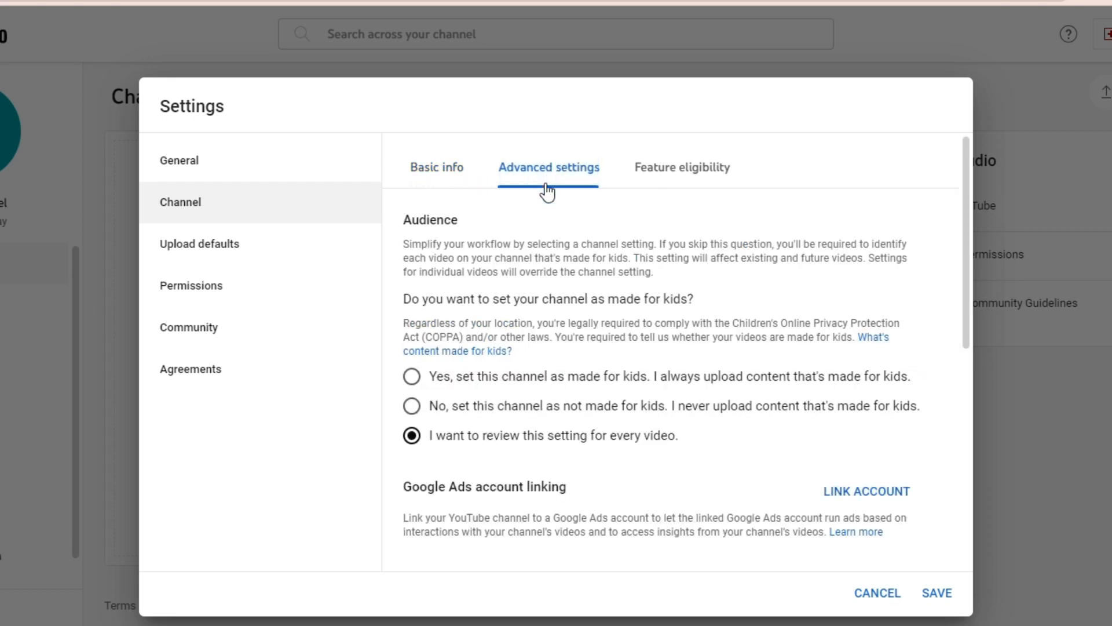
{"action": "left_click_drag", "start_coordinate": [512, 300], "coordinate": [691, 304]}
{"action": "left_click", "coordinate": [709, 302]}
{"action": "left_click", "coordinate": [424, 439]}
{"action": "scroll", "coordinate": [478, 404], "scroll_direction": "down", "scroll_amount": 2}
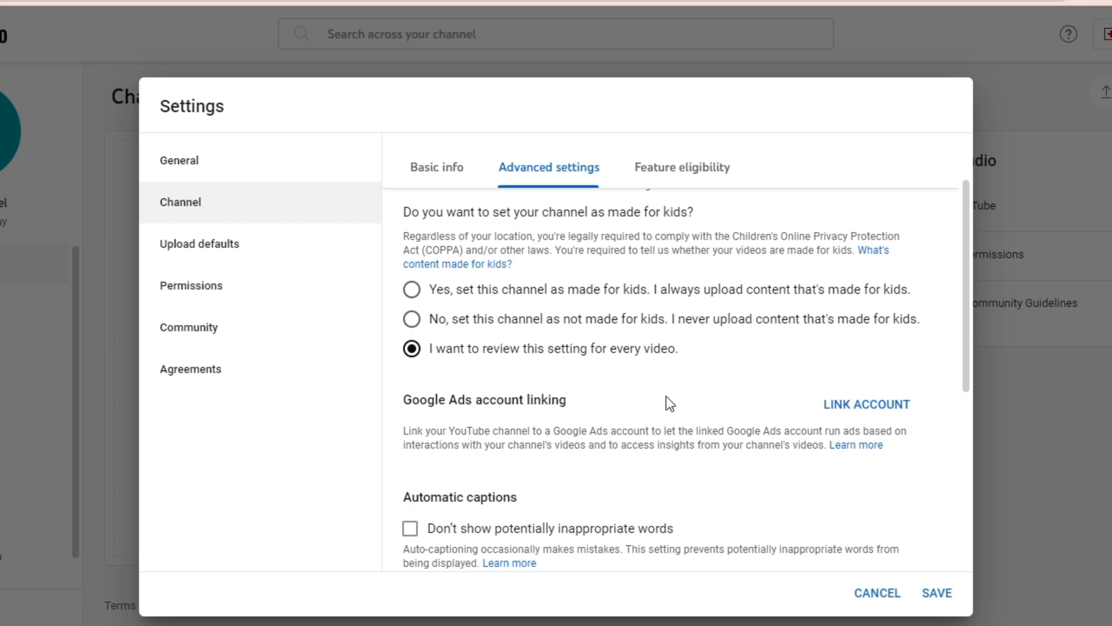
{"action": "scroll", "coordinate": [552, 409], "scroll_direction": "down", "scroll_amount": 2}
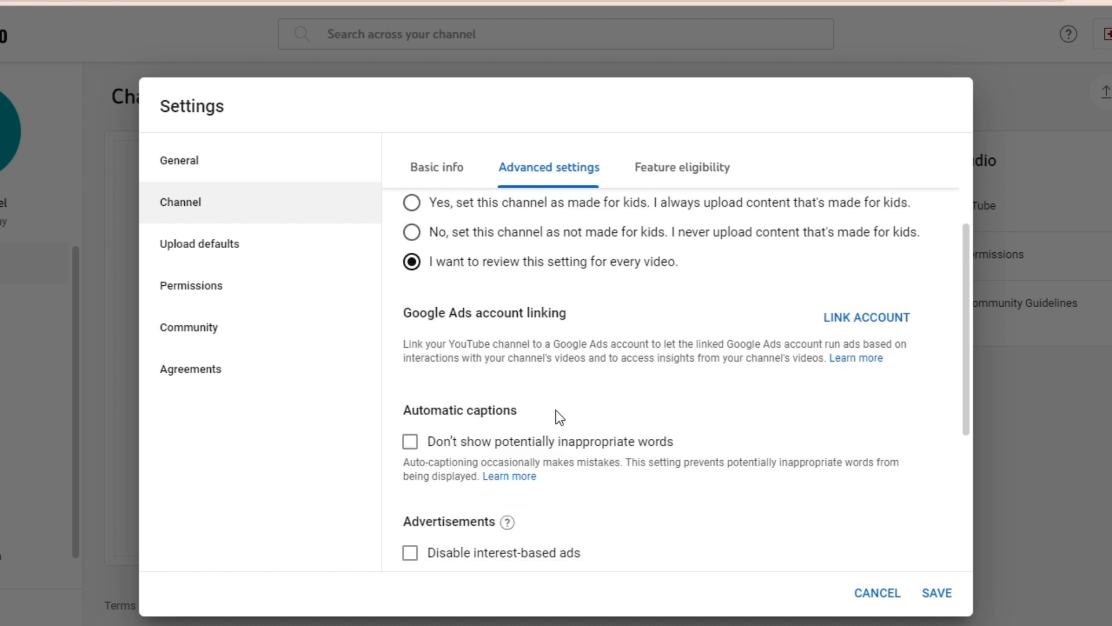
{"action": "scroll", "coordinate": [556, 411], "scroll_direction": "down", "scroll_amount": 5}
{"action": "scroll", "coordinate": [559, 415], "scroll_direction": "up", "scroll_amount": 2}
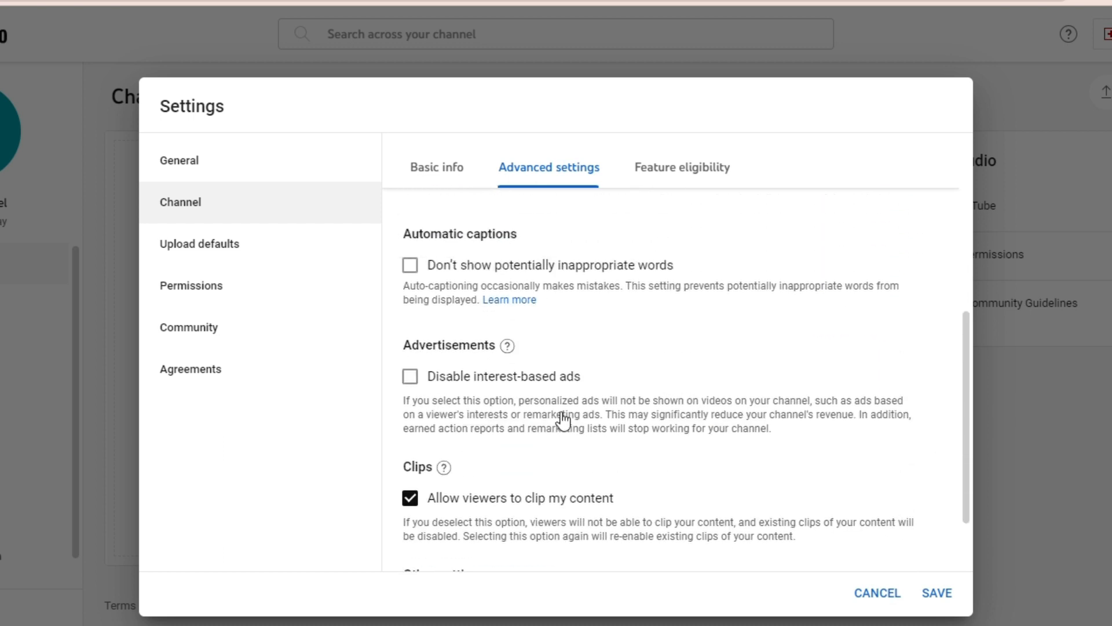
{"action": "scroll", "coordinate": [562, 417], "scroll_direction": "up", "scroll_amount": 5}
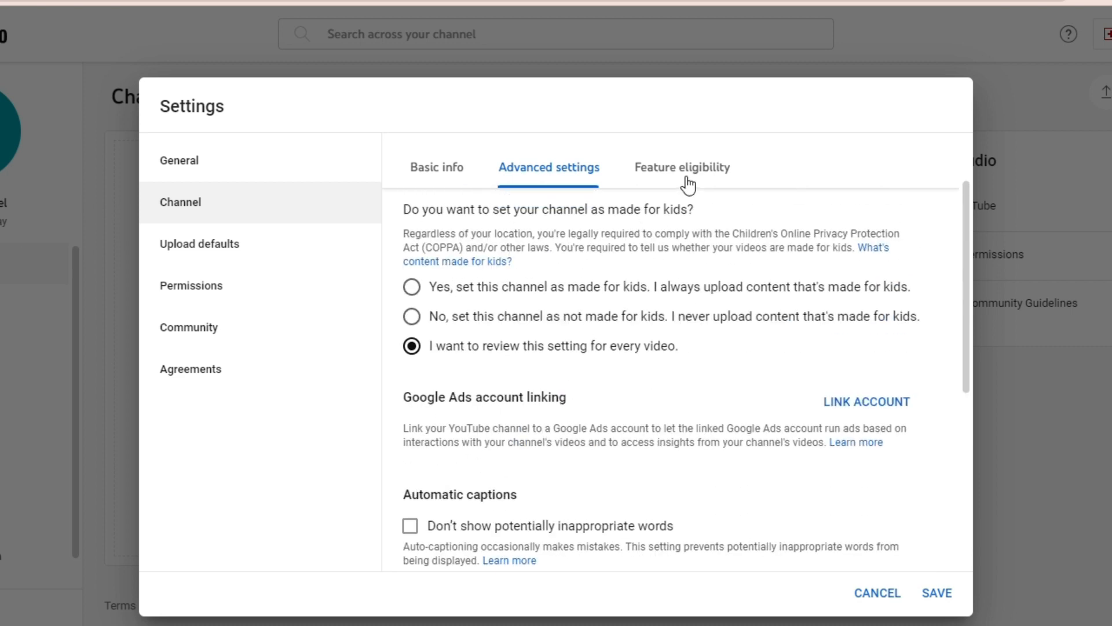
Start phone number verification for the intermediate features in the channel's feature eligibility settings, and collapse that section
{"action": "left_click", "coordinate": [689, 174]}
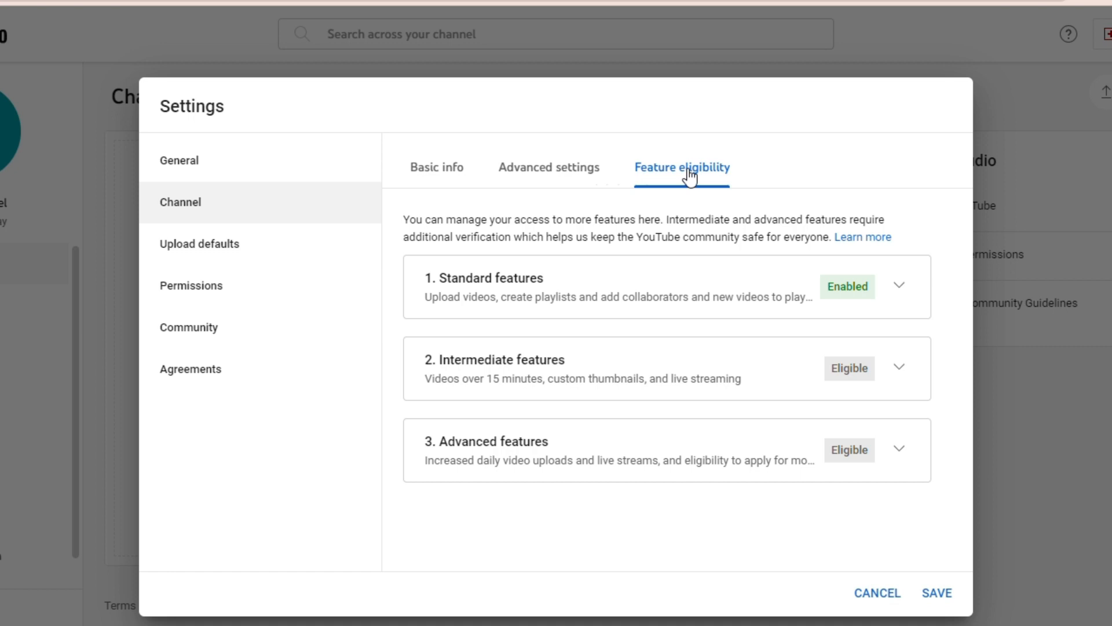
{"action": "left_click", "coordinate": [899, 370]}
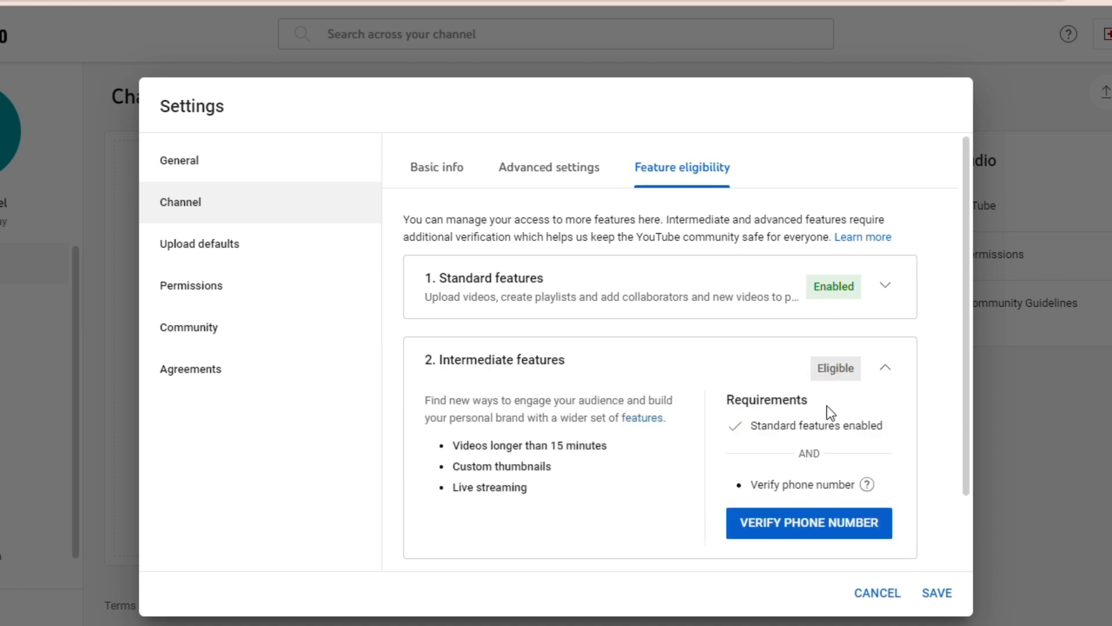
{"action": "left_click", "coordinate": [795, 525]}
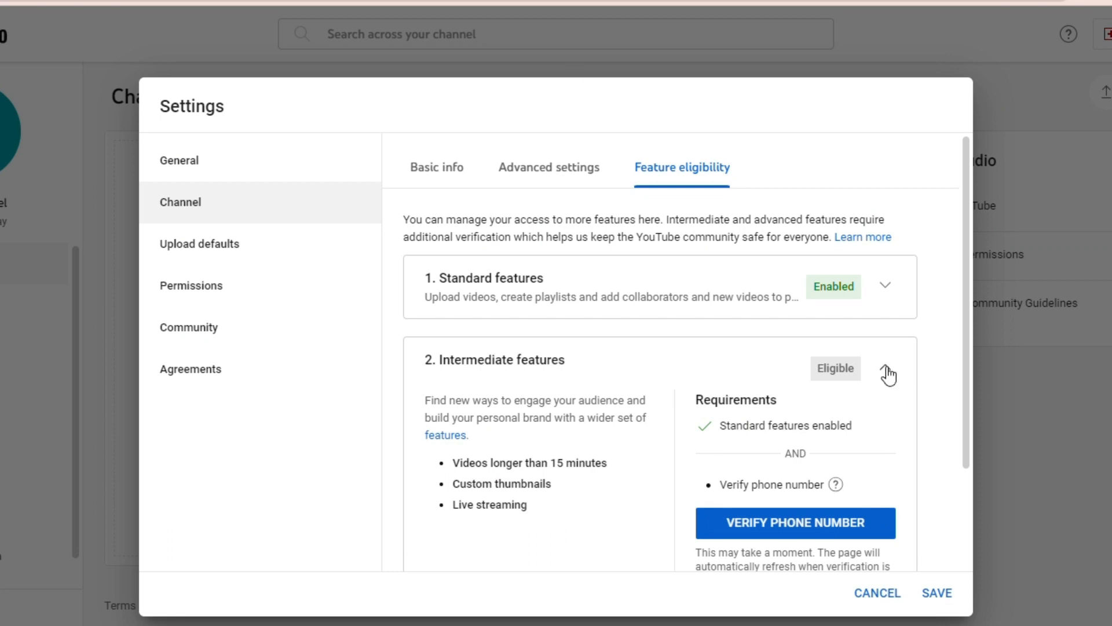
{"action": "left_click", "coordinate": [886, 370]}
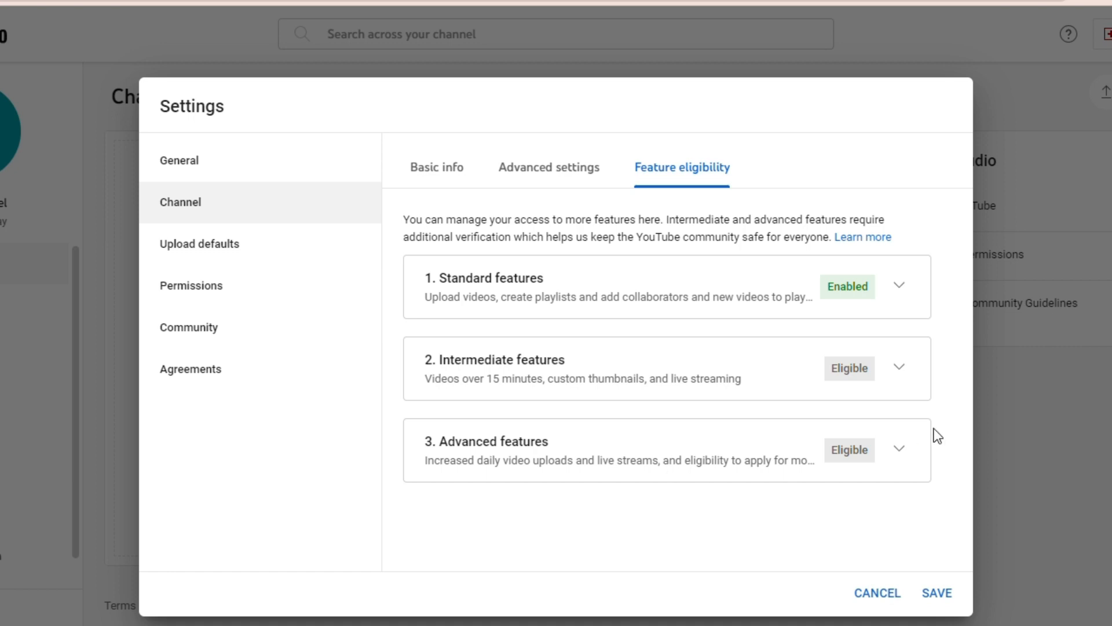
Expand the advanced features section and examine its benefits and access requirements
{"action": "left_click", "coordinate": [907, 456]}
{"action": "scroll", "coordinate": [818, 481], "scroll_direction": "down", "scroll_amount": 3}
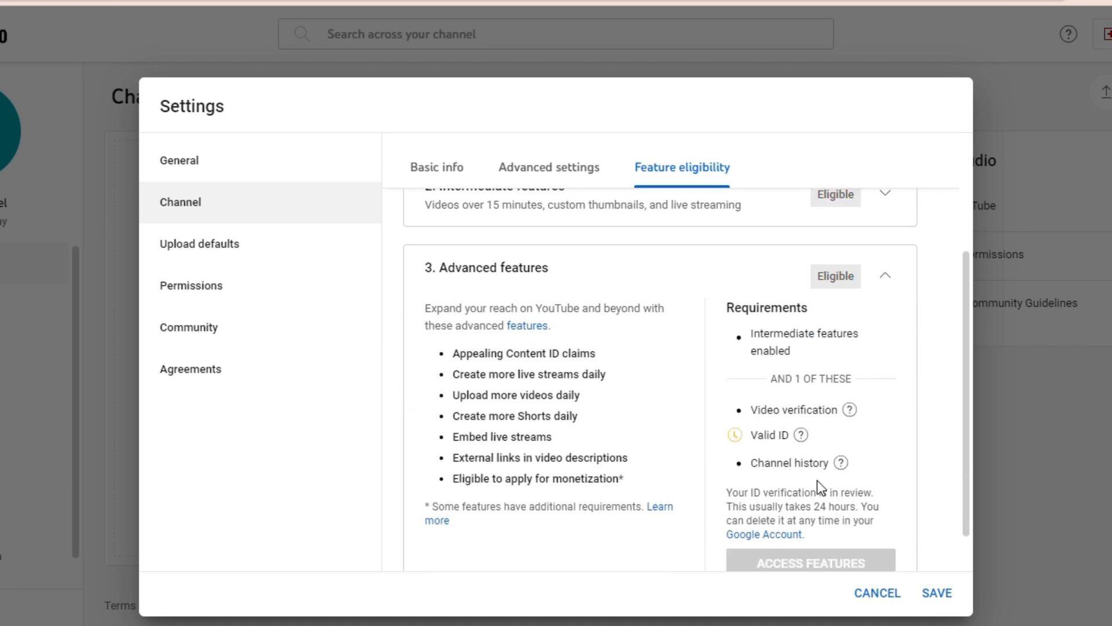
{"action": "scroll", "coordinate": [818, 481], "scroll_direction": "down", "scroll_amount": 1}
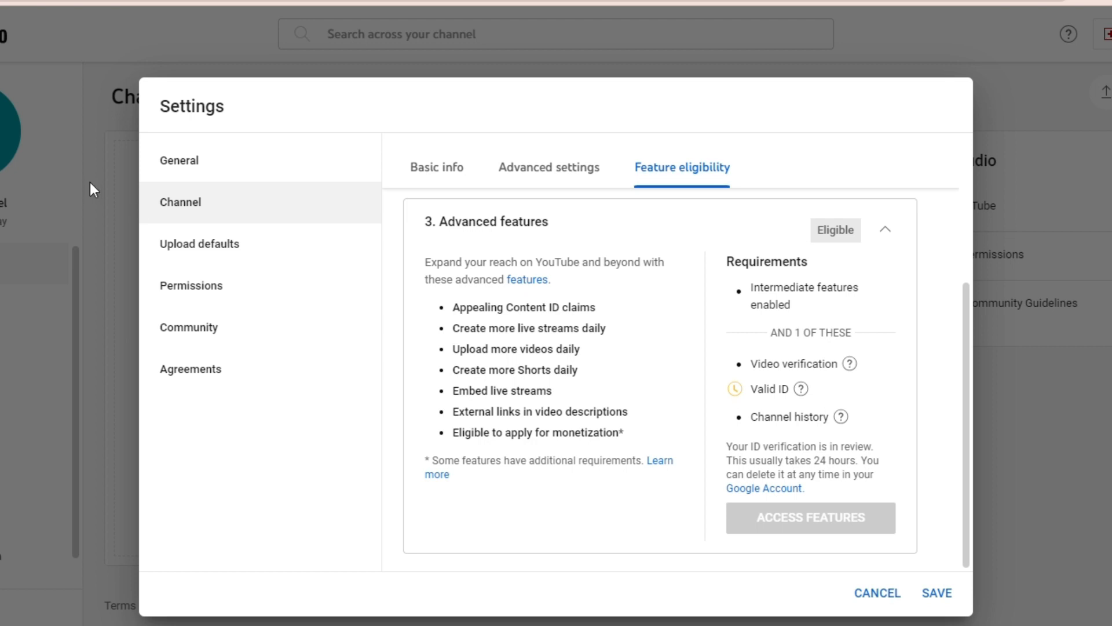
Set the default visibility of uploaded videos to Unlisted in the upload defaults, leaving the title and description empty
{"action": "left_click", "coordinate": [255, 245]}
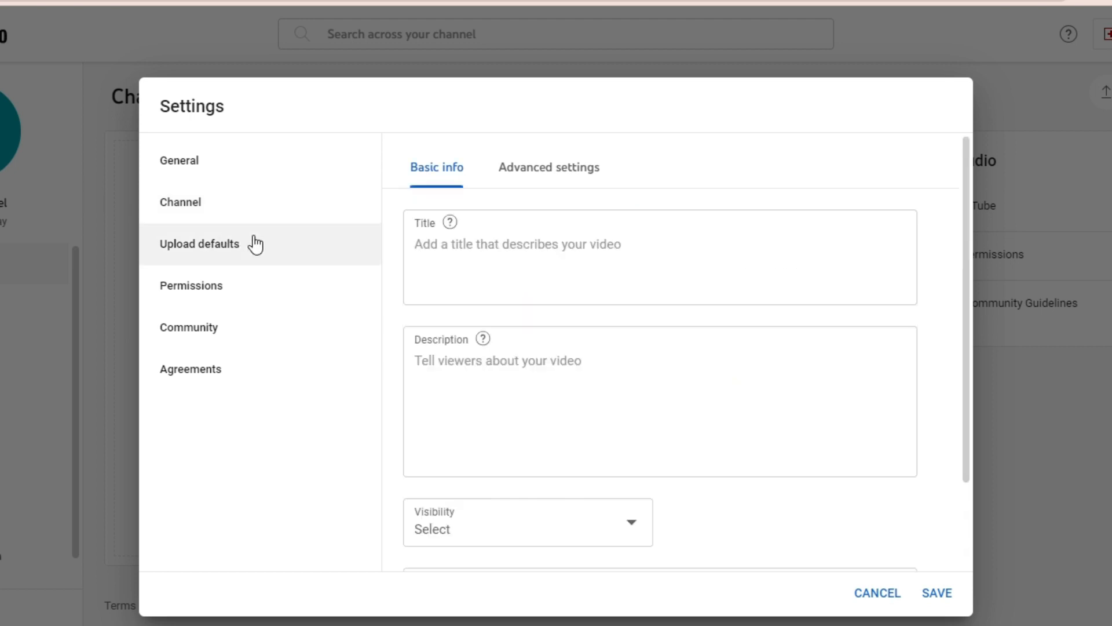
{"action": "left_click", "coordinate": [560, 247]}
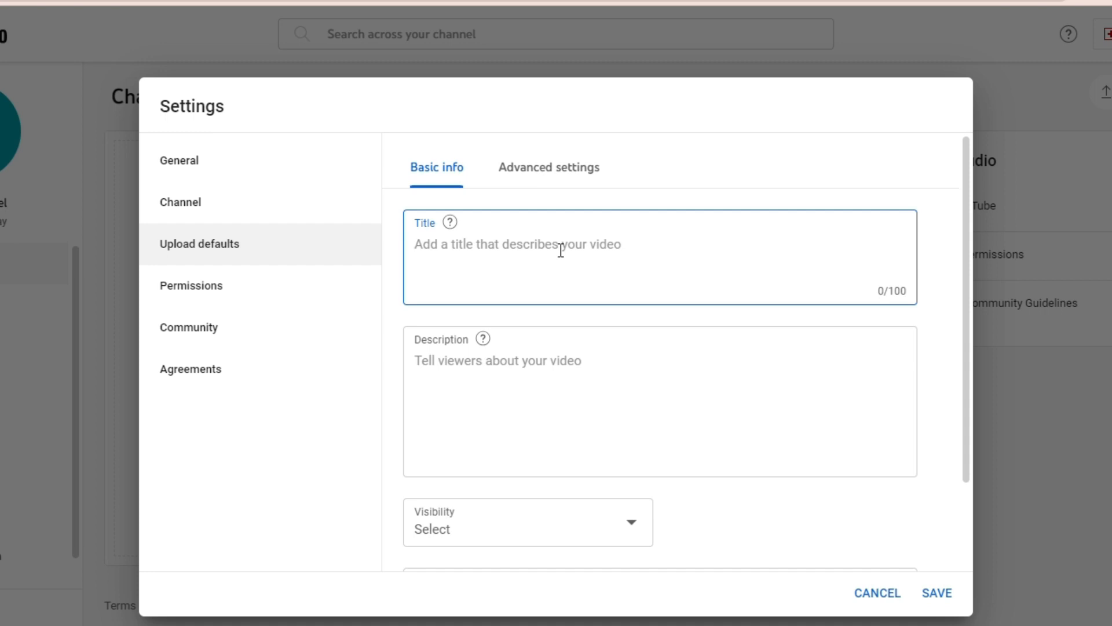
{"action": "left_click", "coordinate": [595, 376]}
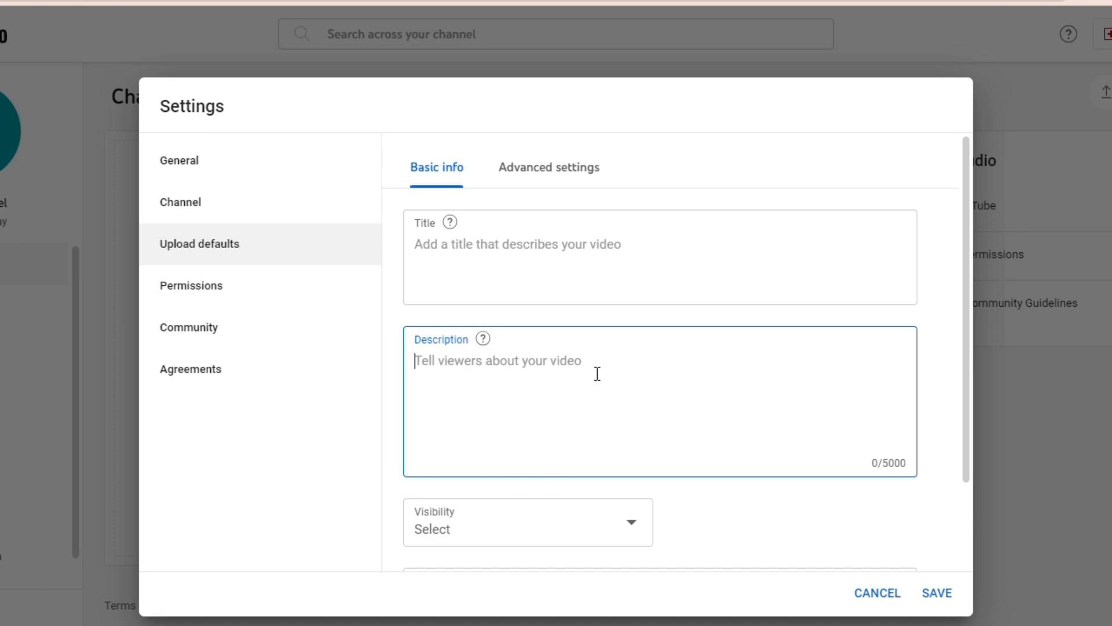
{"action": "scroll", "coordinate": [600, 370], "scroll_direction": "down", "scroll_amount": 2}
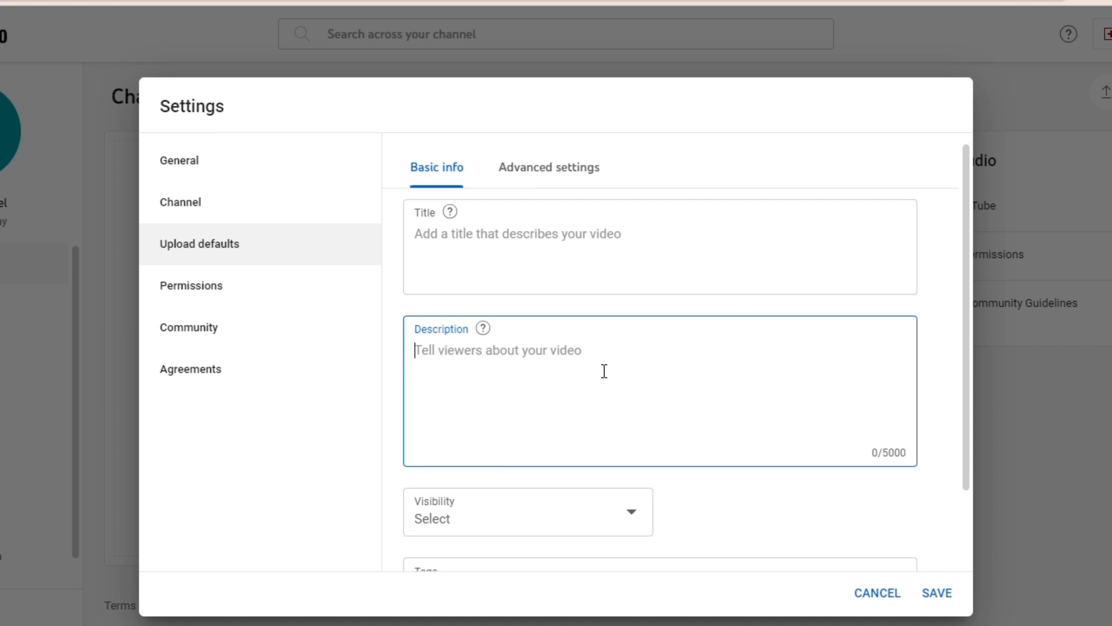
{"action": "left_click", "coordinate": [636, 426]}
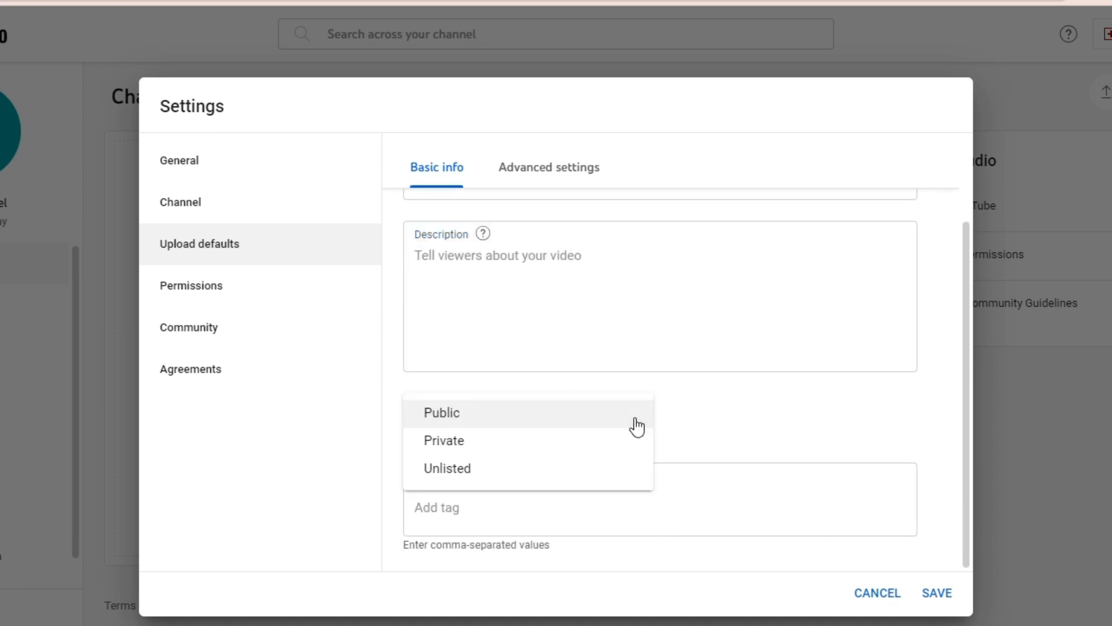
{"action": "left_click", "coordinate": [618, 465]}
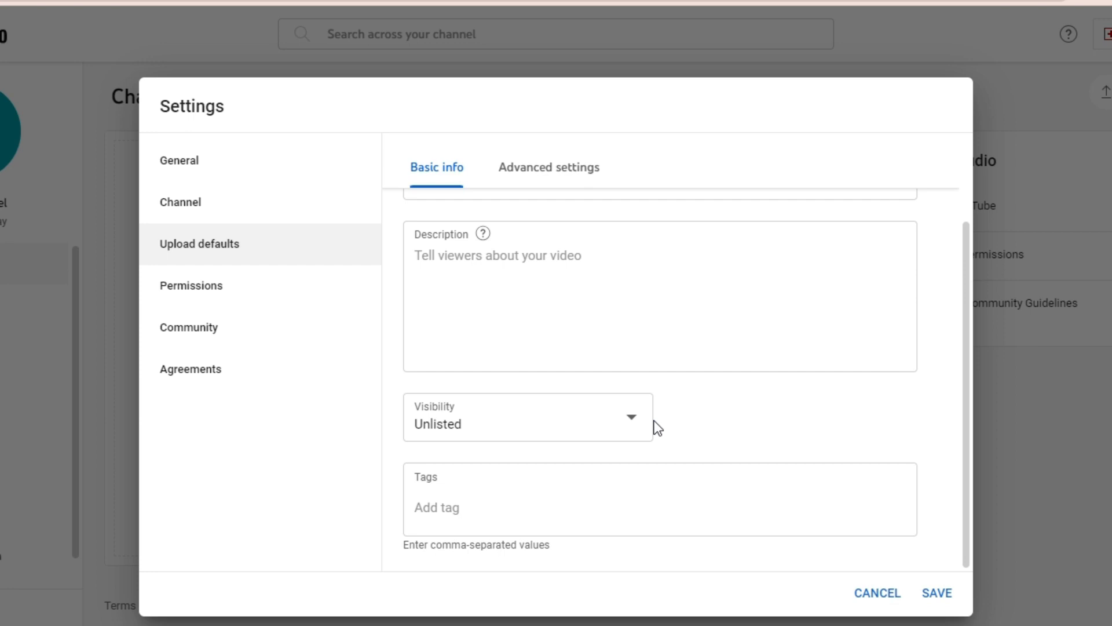
Add "Only Right Way" as a default tag for uploads
{"action": "left_click", "coordinate": [464, 516]}
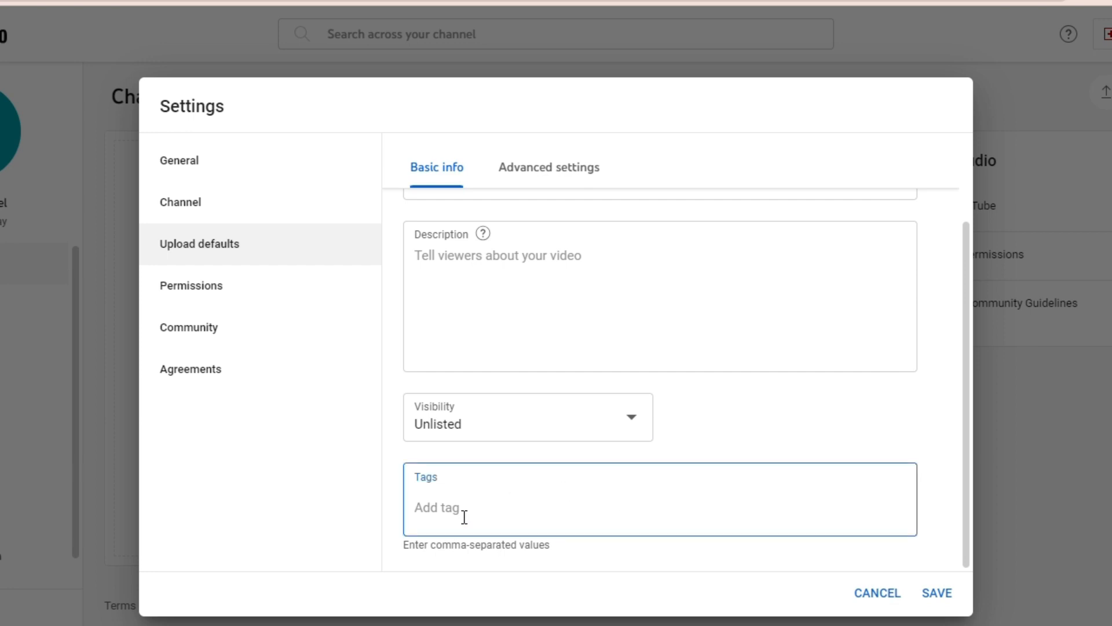
{"action": "type", "text": "Only Right Way"}
{"action": "key", "text": "Return"}
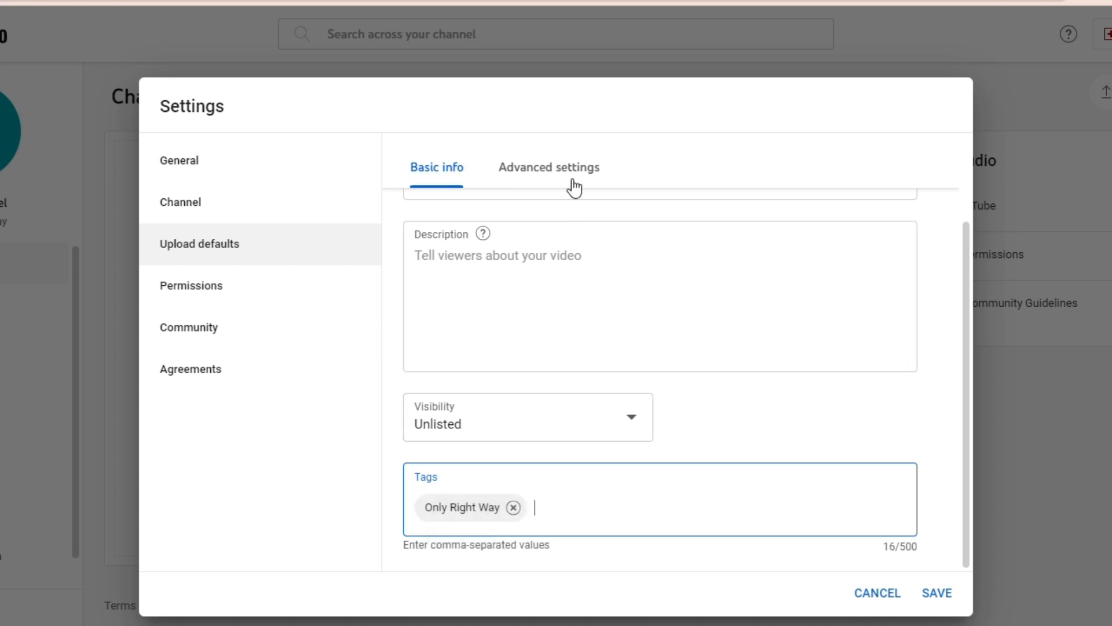
Set the default video category to Education in the advanced upload defaults
{"action": "left_click", "coordinate": [549, 170]}
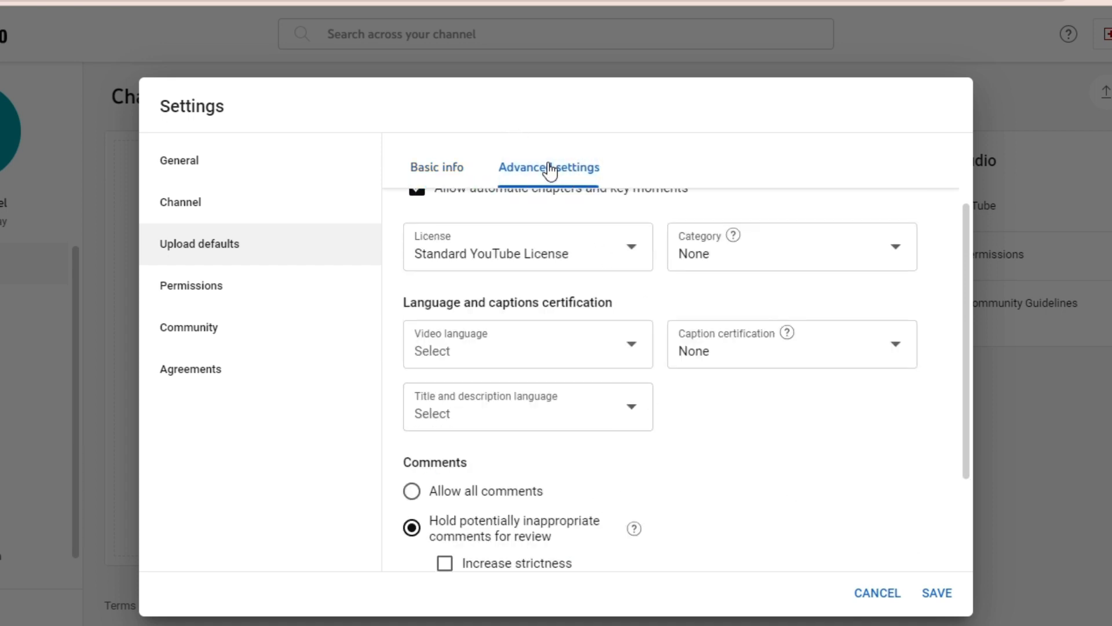
{"action": "scroll", "coordinate": [589, 388], "scroll_direction": "up", "scroll_amount": 2}
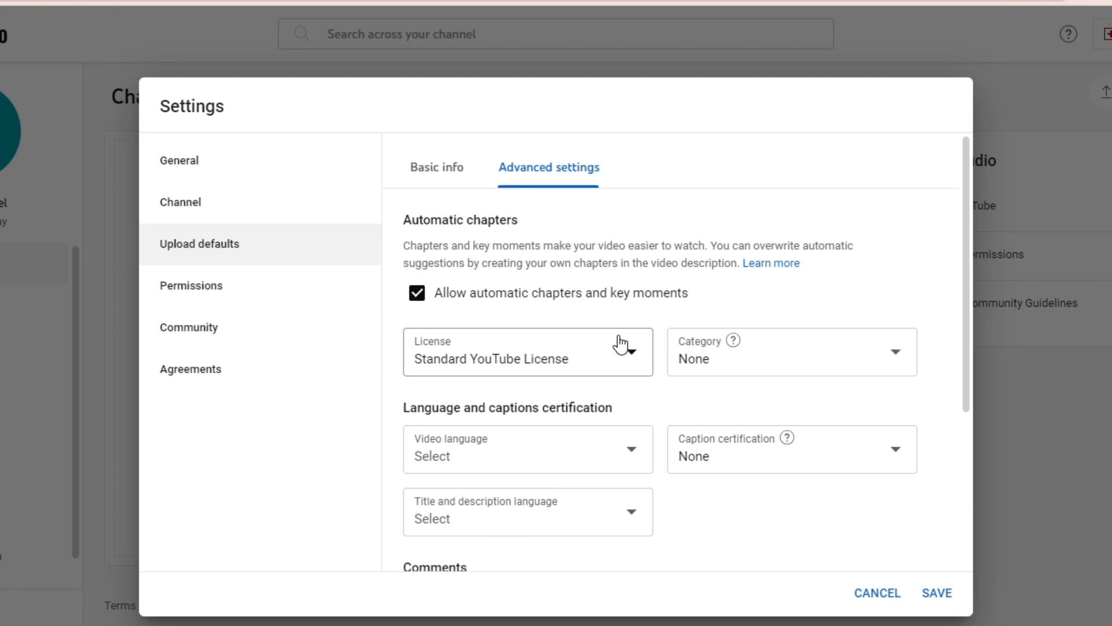
{"action": "left_click", "coordinate": [869, 353]}
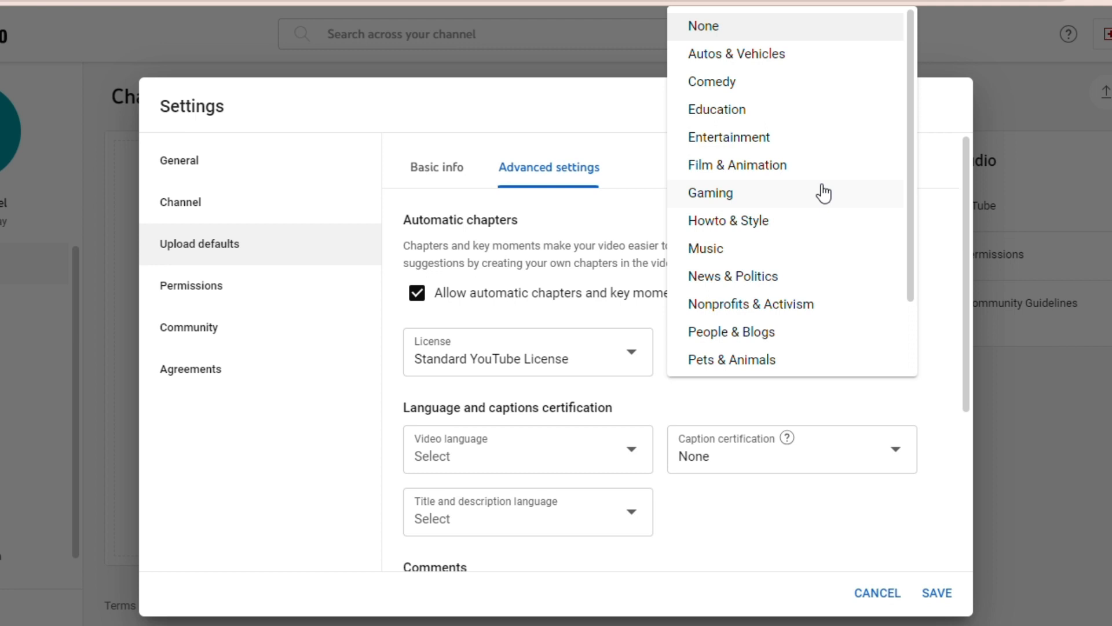
{"action": "left_click", "coordinate": [764, 122]}
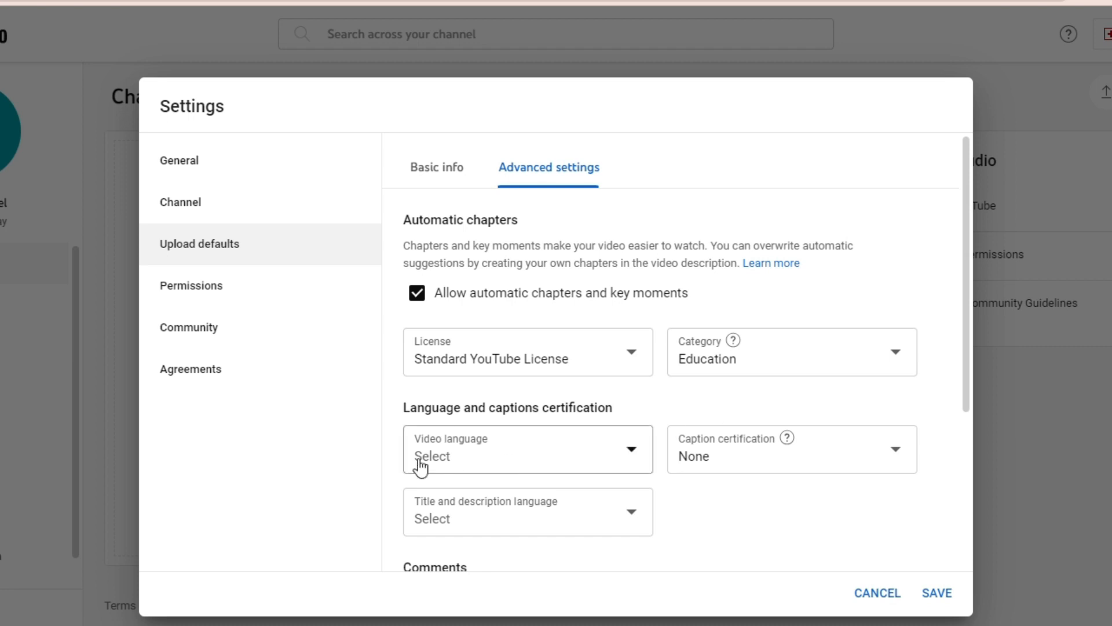
Set the default video language to English, leaving caption certification at None
{"action": "scroll", "coordinate": [540, 388], "scroll_direction": "down", "scroll_amount": 2}
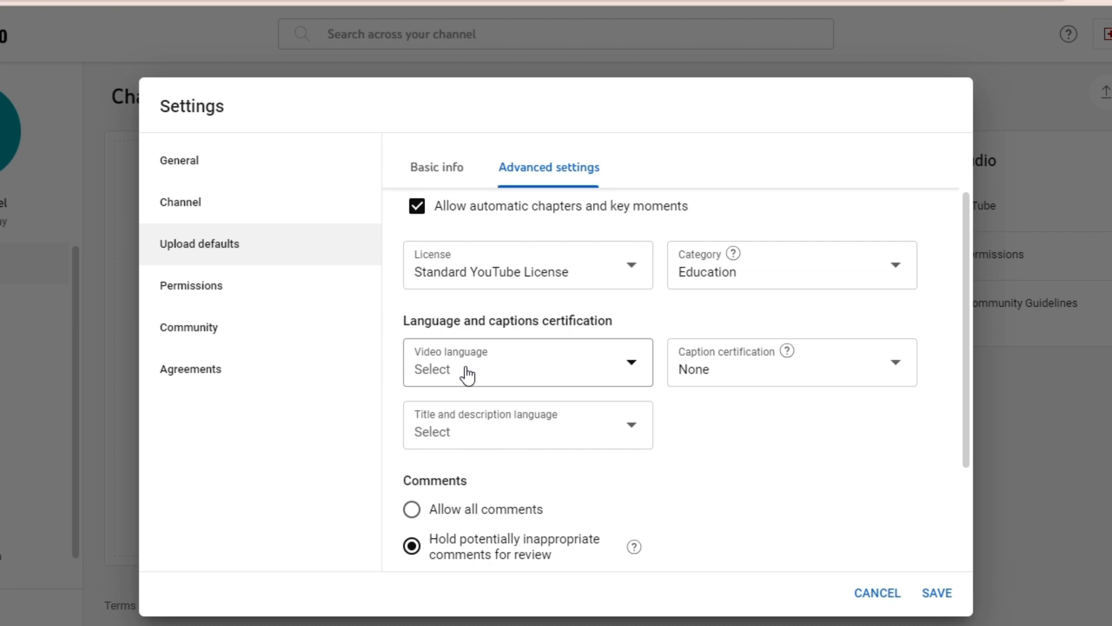
{"action": "left_click", "coordinate": [647, 367]}
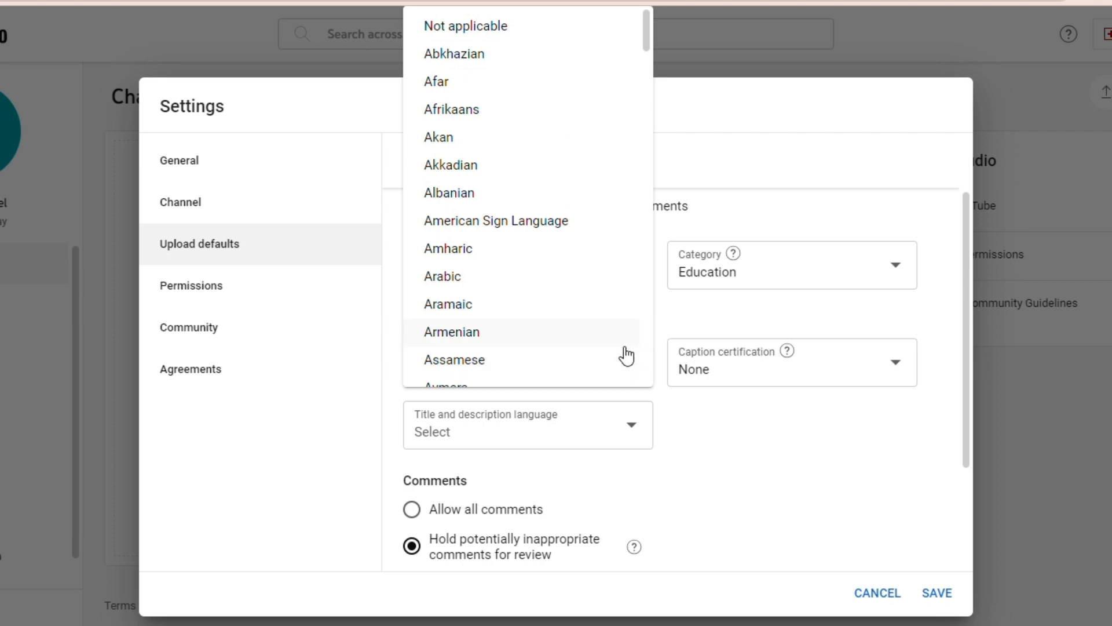
{"action": "scroll", "coordinate": [599, 308], "scroll_direction": "down", "scroll_amount": 10}
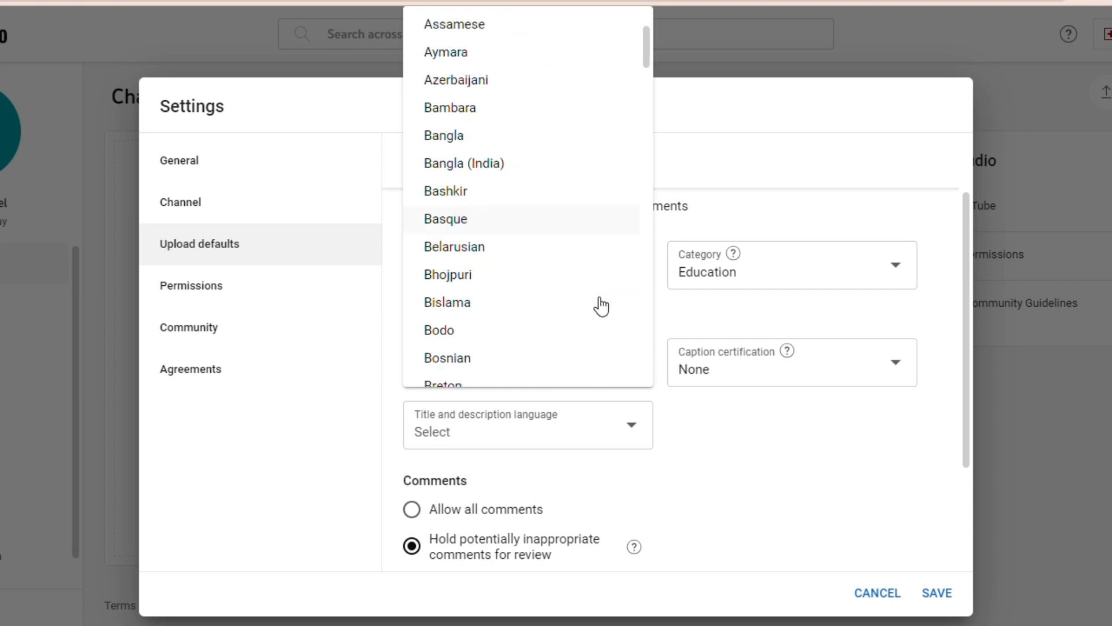
{"action": "scroll", "coordinate": [600, 311], "scroll_direction": "down", "scroll_amount": 8}
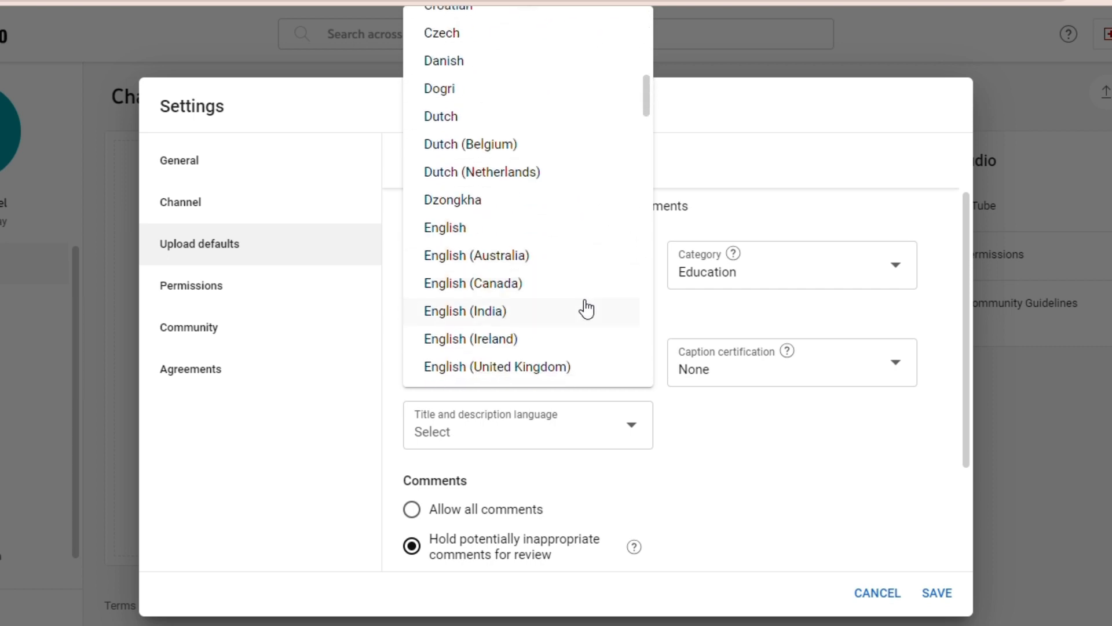
{"action": "left_click", "coordinate": [531, 229]}
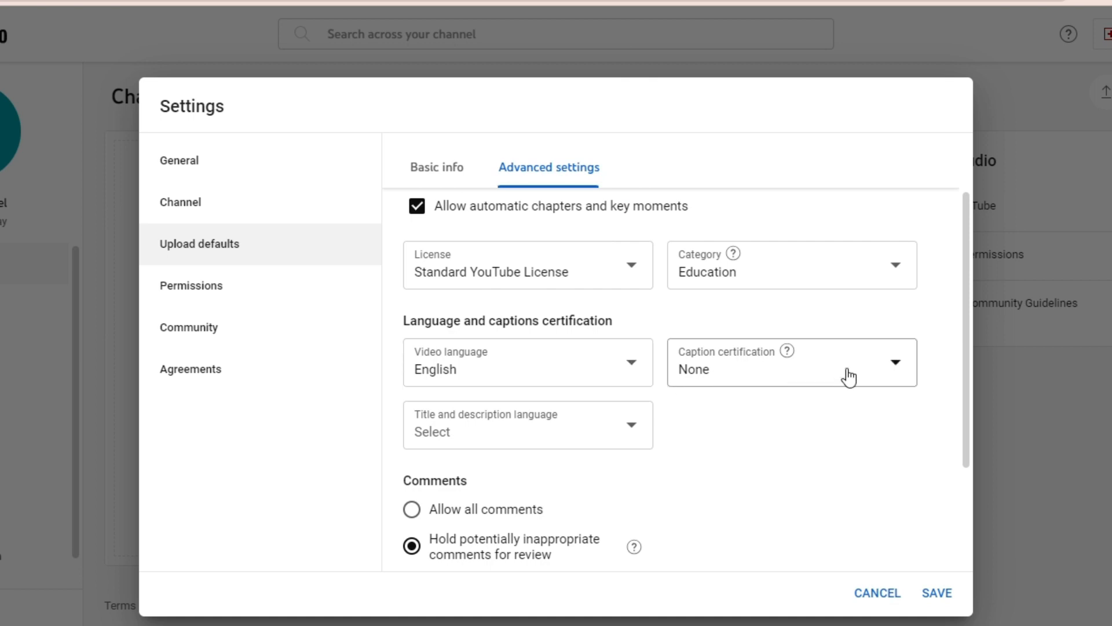
Set the default title and description language to English
{"action": "scroll", "coordinate": [777, 386], "scroll_direction": "down", "scroll_amount": 3}
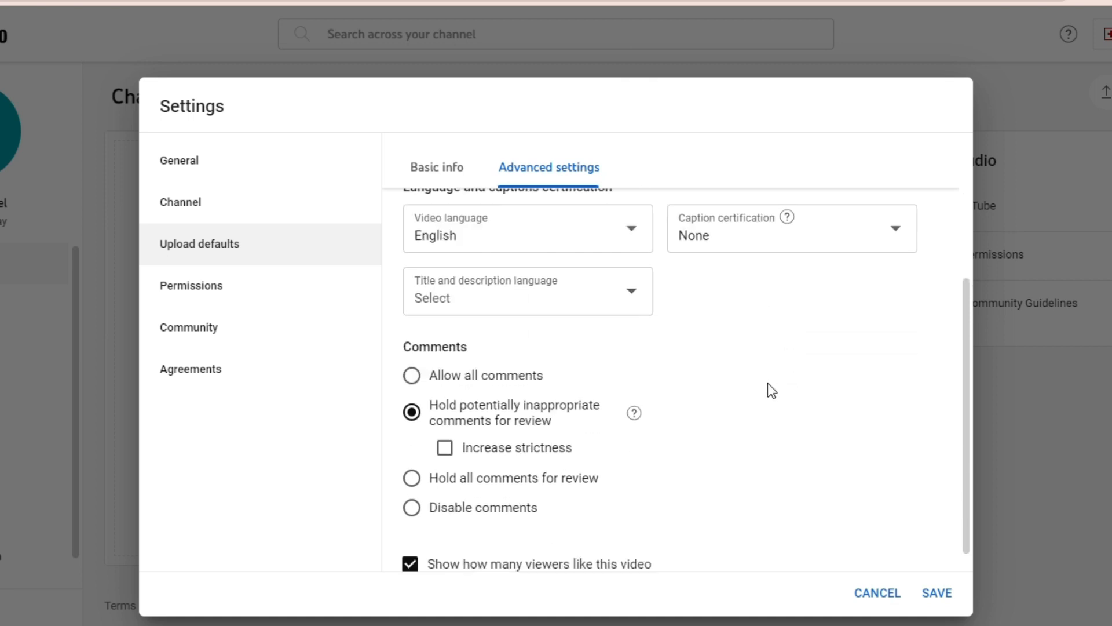
{"action": "left_click", "coordinate": [633, 271]}
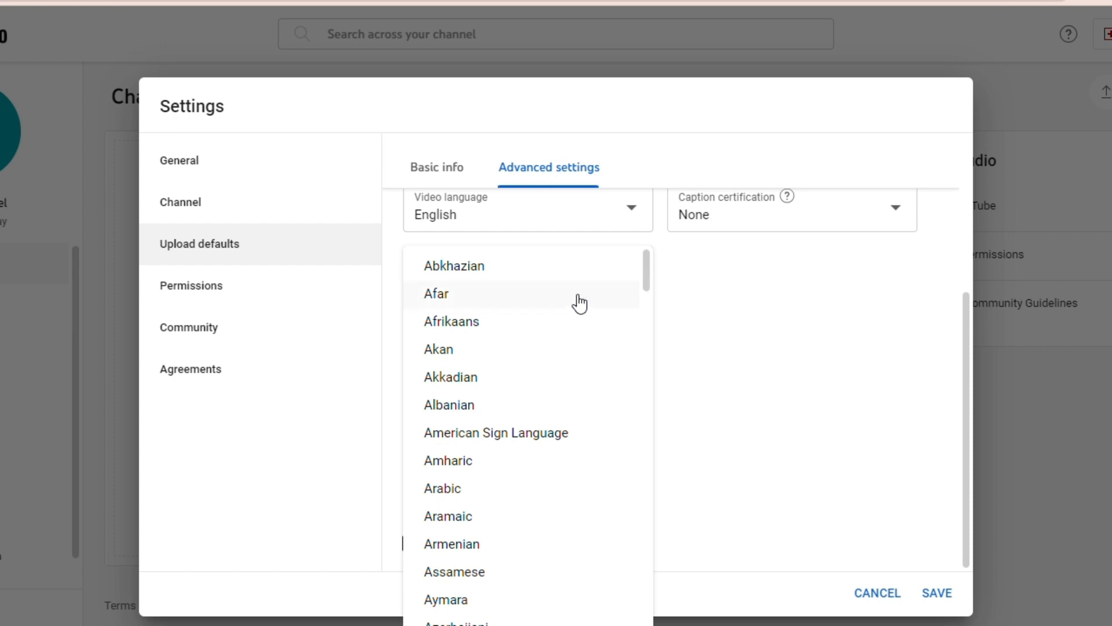
{"action": "scroll", "coordinate": [499, 365], "scroll_direction": "down", "scroll_amount": 12}
{"action": "scroll", "coordinate": [501, 376], "scroll_direction": "down", "scroll_amount": 10}
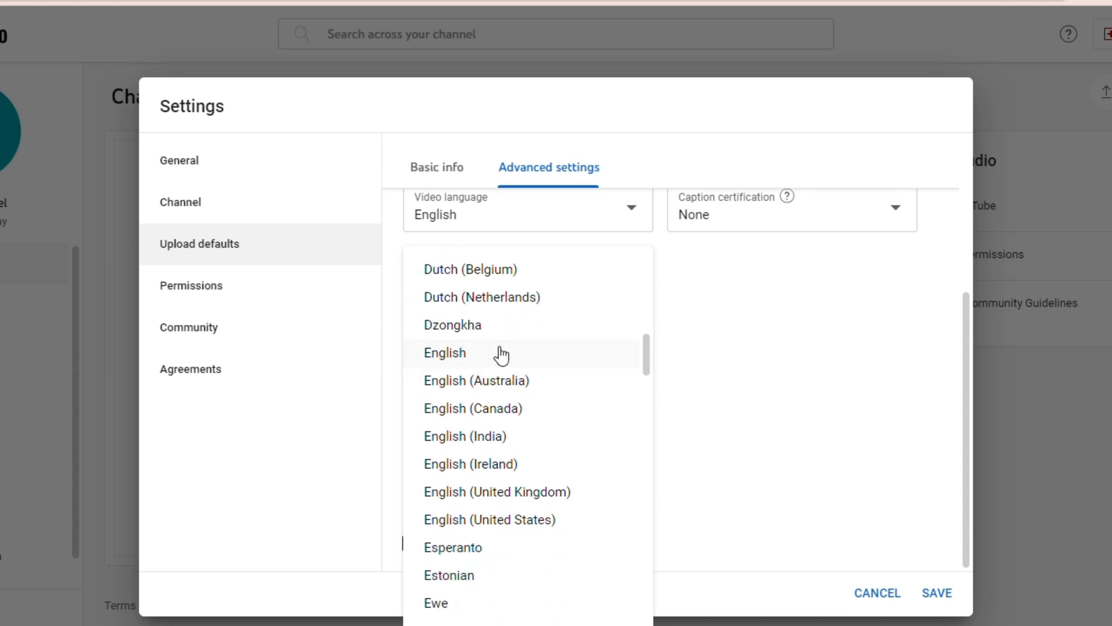
{"action": "left_click", "coordinate": [502, 362]}
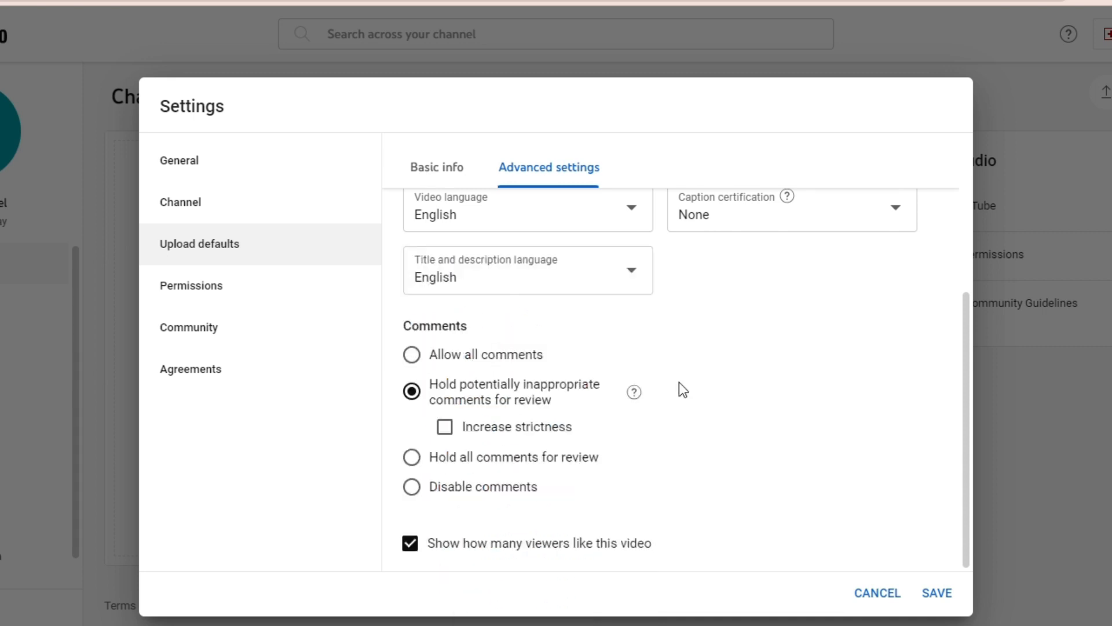
Set the default comment moderation for uploads to allow all comments
{"action": "scroll", "coordinate": [679, 390], "scroll_direction": "up", "scroll_amount": 2}
{"action": "scroll", "coordinate": [679, 391], "scroll_direction": "down", "scroll_amount": 2}
{"action": "mouse_move", "coordinate": [470, 325]}
{"action": "left_mouse_down"}
{"action": "mouse_move", "coordinate": [413, 332]}
{"action": "mouse_move", "coordinate": [472, 326]}
{"action": "left_mouse_up"}
{"action": "left_click", "coordinate": [420, 358]}
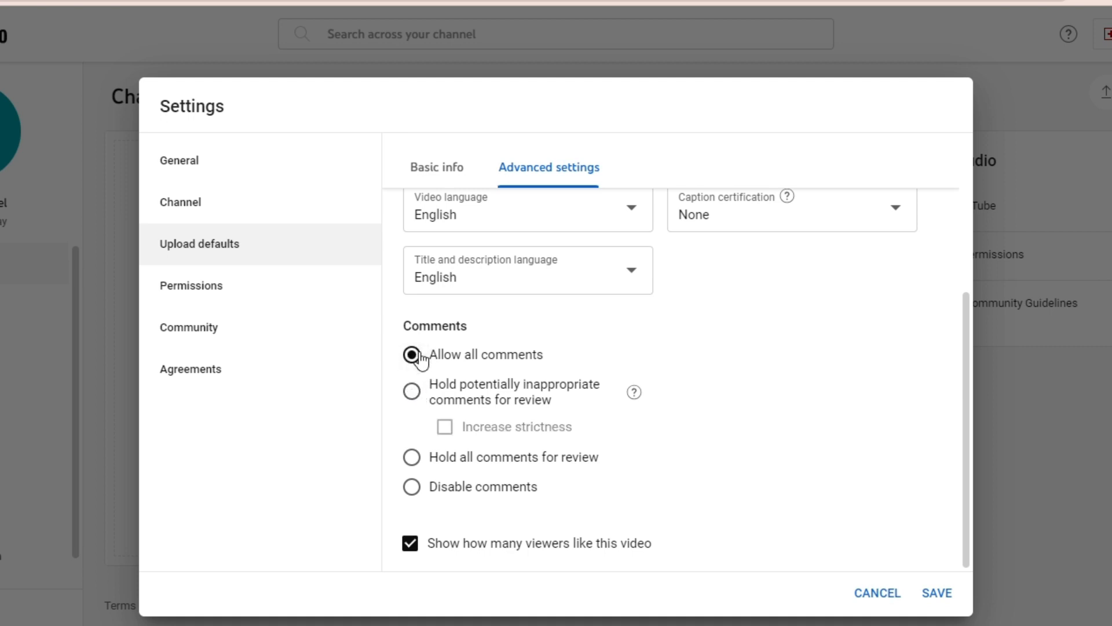
{"action": "left_click", "coordinate": [417, 395]}
{"action": "left_click", "coordinate": [427, 359]}
{"action": "scroll", "coordinate": [670, 397], "scroll_direction": "up", "scroll_amount": 1}
{"action": "scroll", "coordinate": [668, 395], "scroll_direction": "up", "scroll_amount": 2}
{"action": "scroll", "coordinate": [669, 400], "scroll_direction": "down", "scroll_amount": 3}
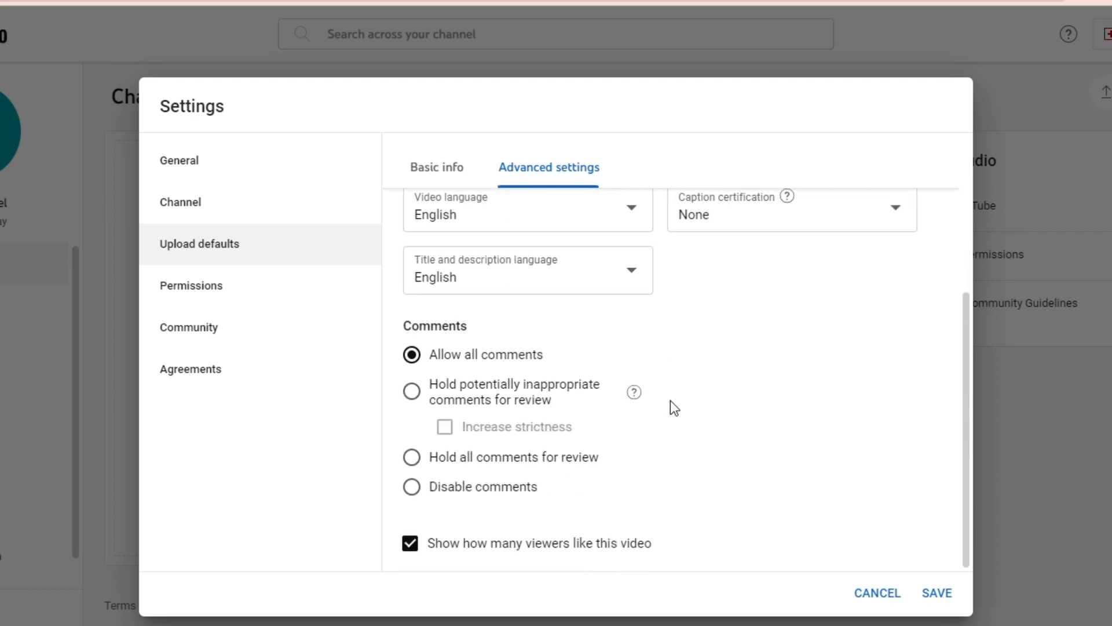
Review the channel's permissions, community filters and defaults, and agreements, and save the settings
{"action": "left_click", "coordinate": [256, 301]}
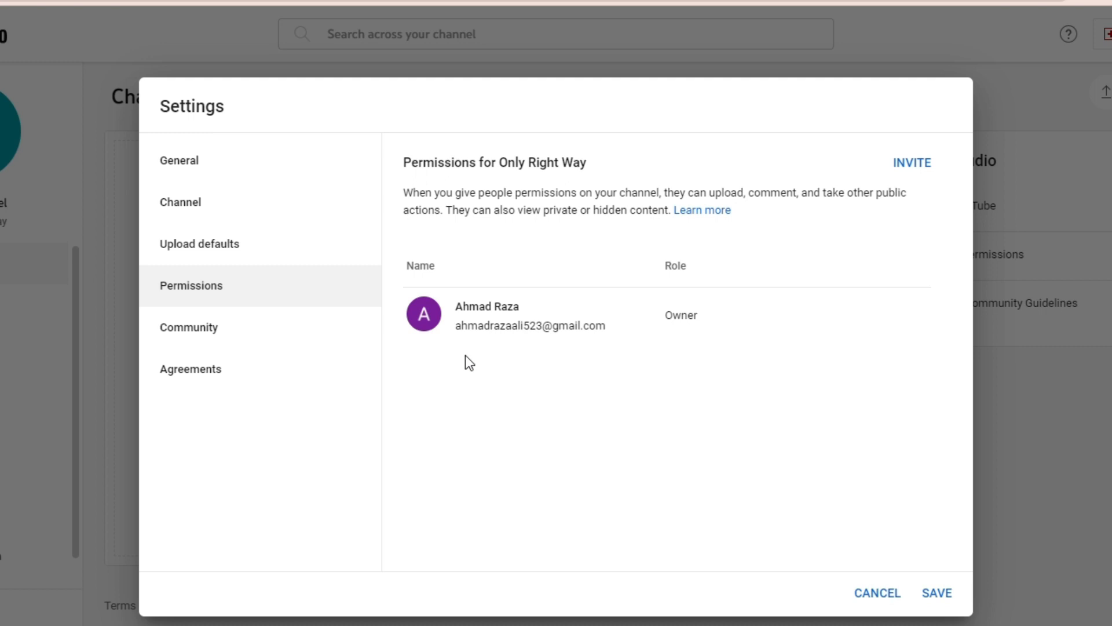
{"action": "left_click", "coordinate": [241, 346]}
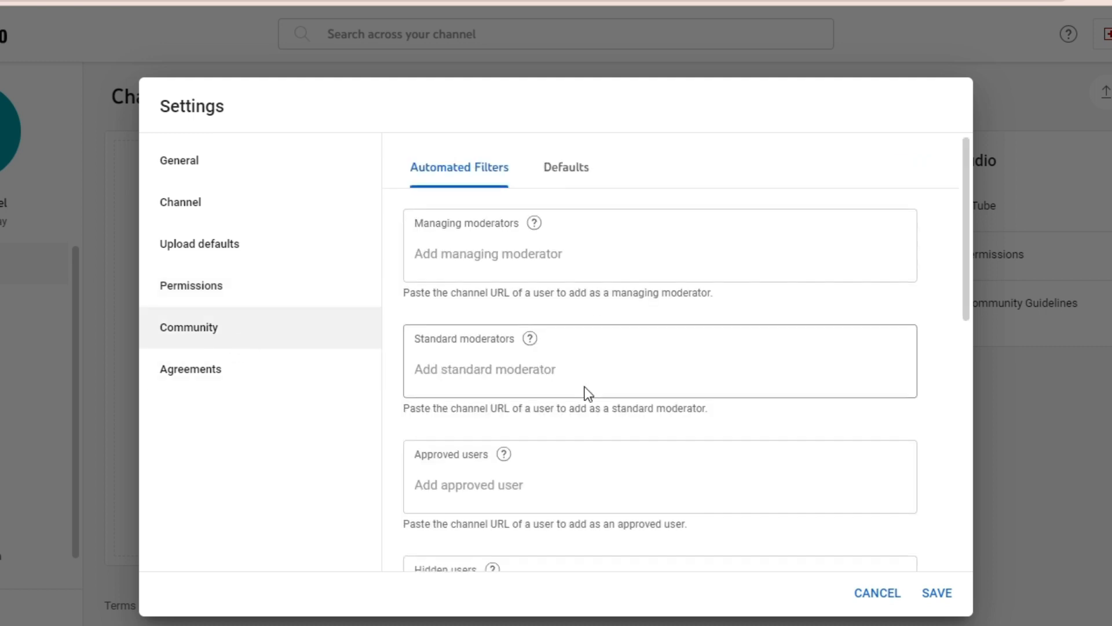
{"action": "scroll", "coordinate": [594, 387], "scroll_direction": "down", "scroll_amount": 2}
{"action": "scroll", "coordinate": [596, 385], "scroll_direction": "down", "scroll_amount": 2}
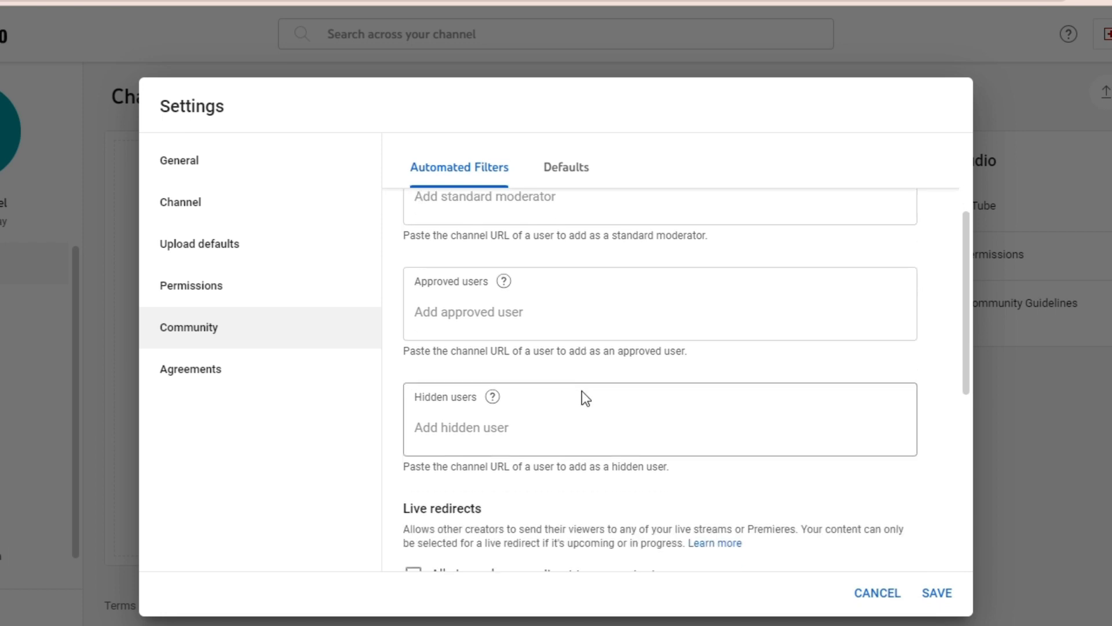
{"action": "scroll", "coordinate": [583, 395], "scroll_direction": "down", "scroll_amount": 2}
{"action": "left_click", "coordinate": [566, 166]}
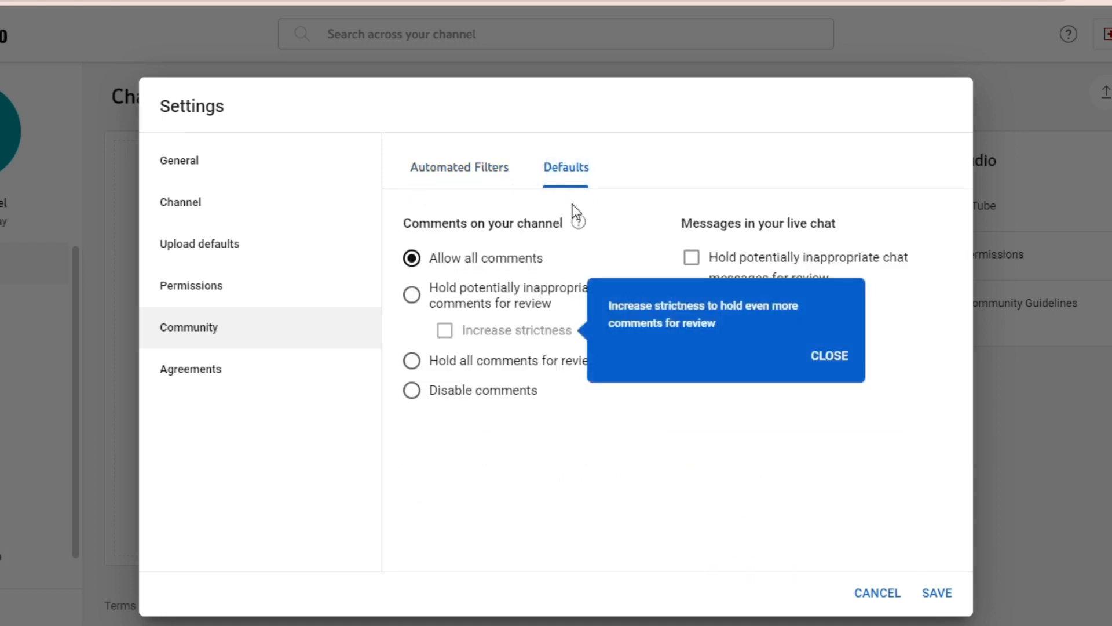
{"action": "left_click", "coordinate": [277, 344]}
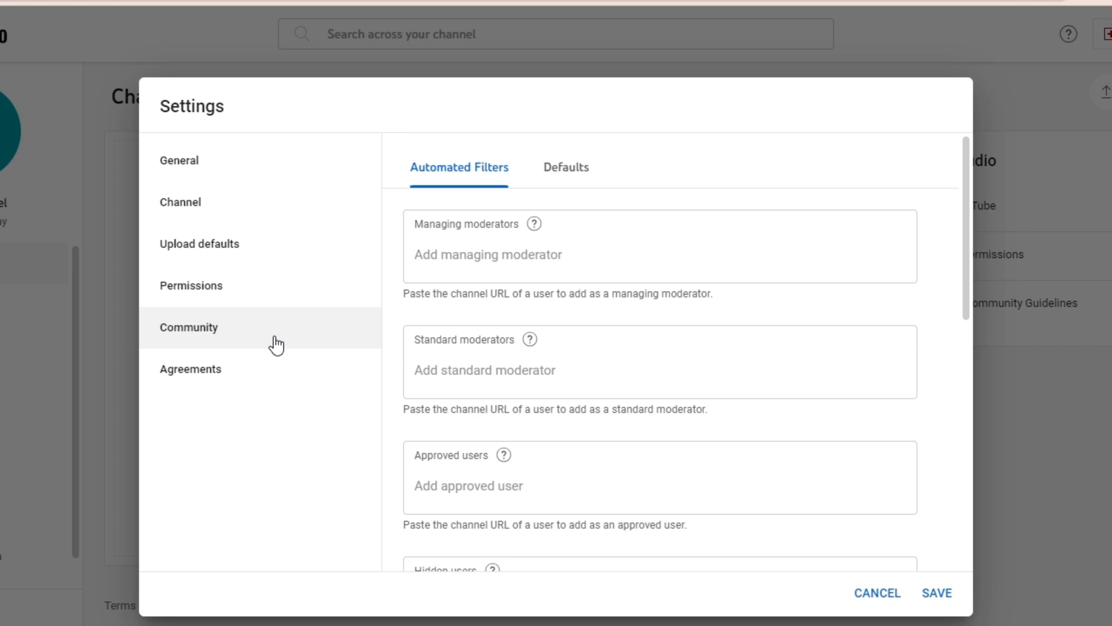
{"action": "left_click", "coordinate": [261, 371]}
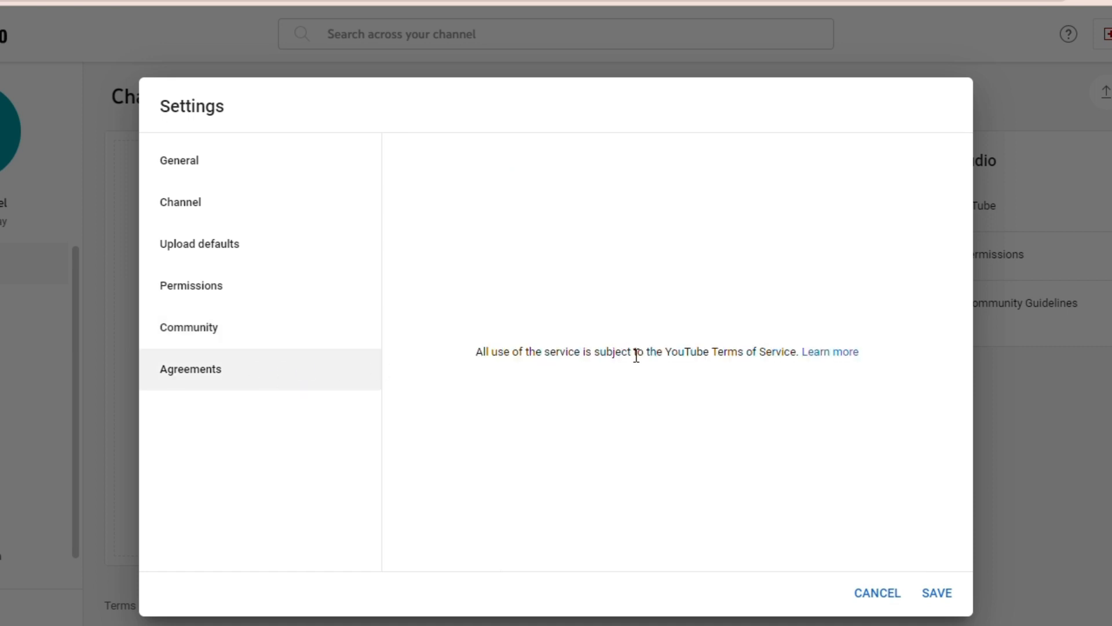
{"action": "left_click", "coordinate": [941, 593]}
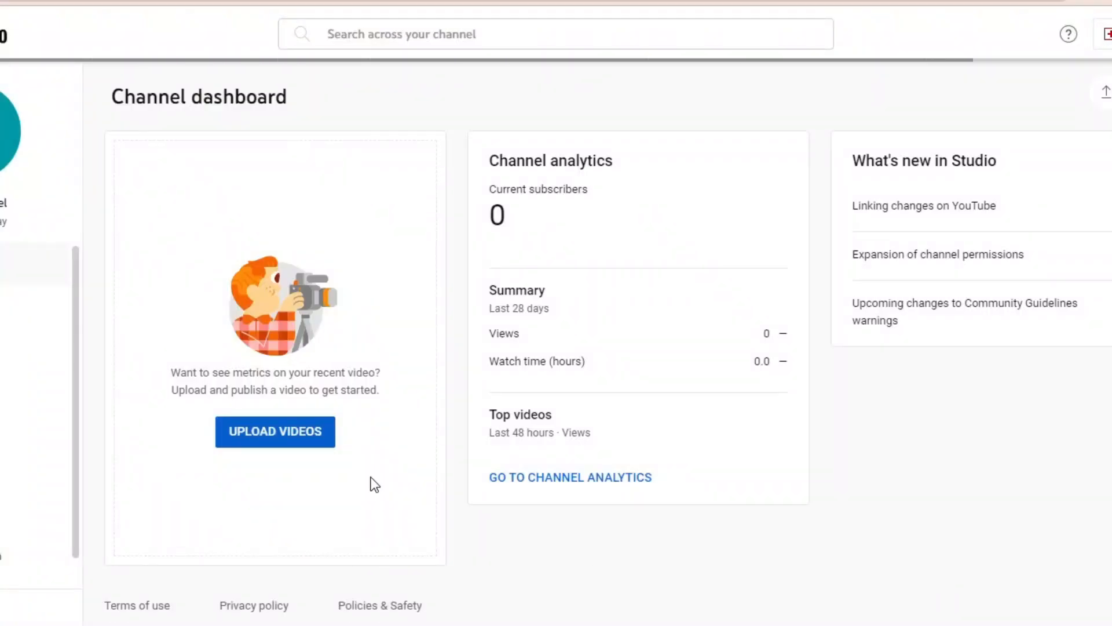
Reopen the channel settings, check each section from General through Agreements, and close them
{"action": "left_click", "coordinate": [12, 611]}
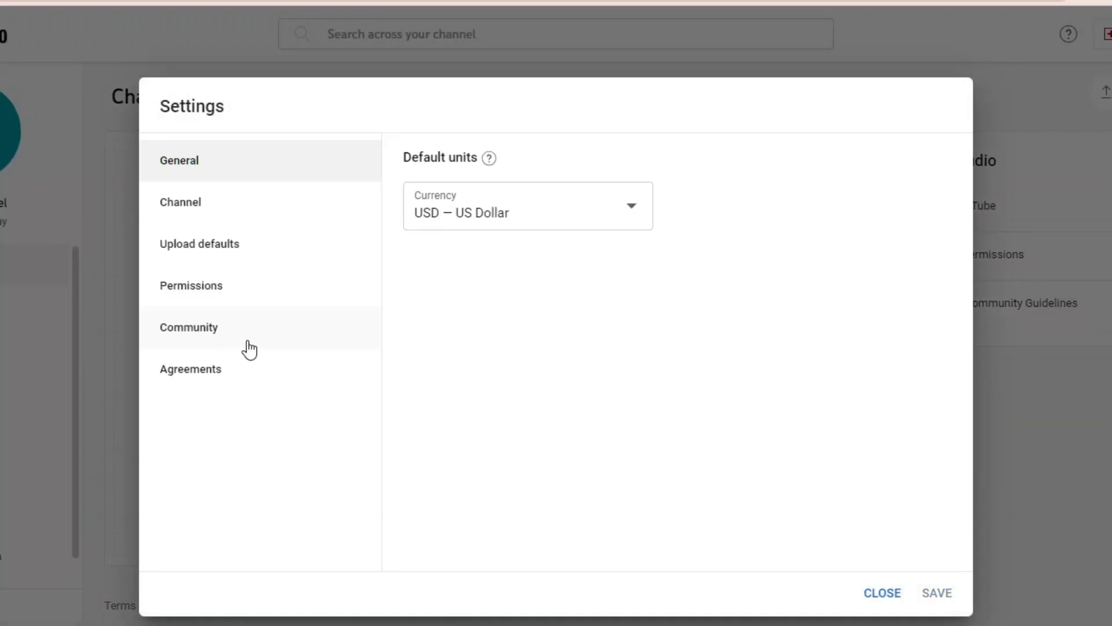
{"action": "left_click", "coordinate": [300, 201]}
{"action": "left_click", "coordinate": [305, 239]}
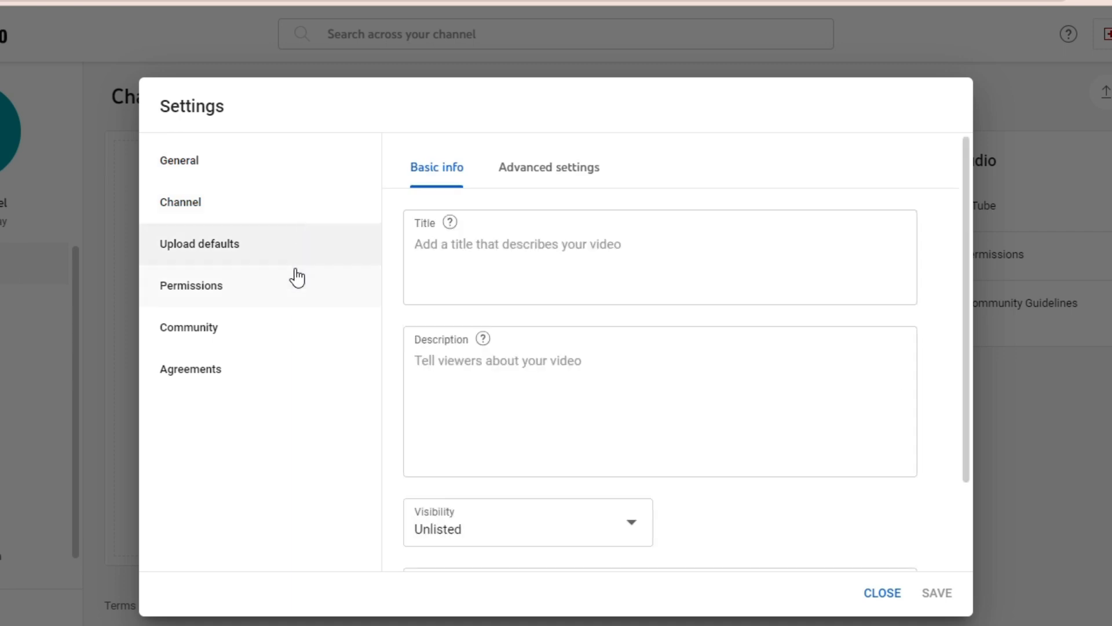
{"action": "left_click", "coordinate": [294, 278]}
{"action": "left_click", "coordinate": [293, 337]}
{"action": "left_click", "coordinate": [287, 357]}
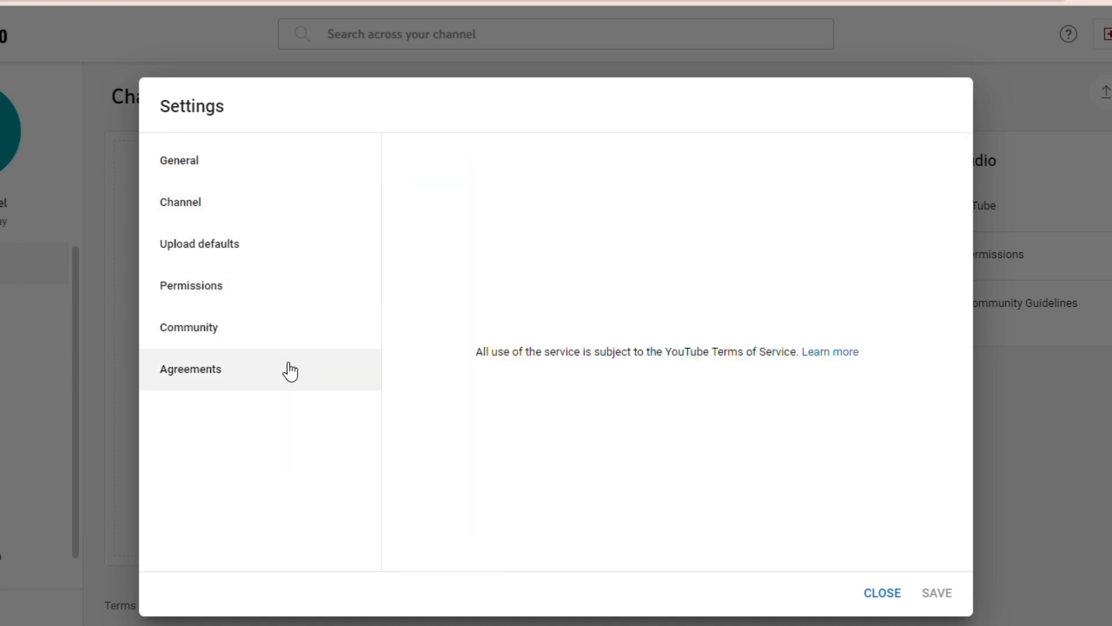
{"action": "left_click", "coordinate": [875, 594]}
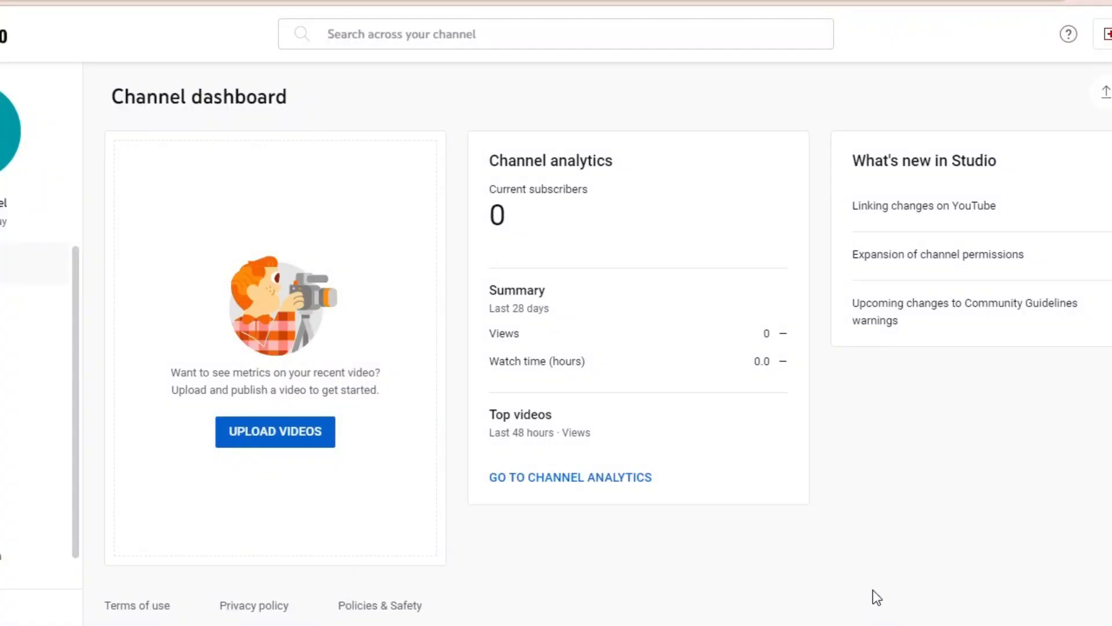